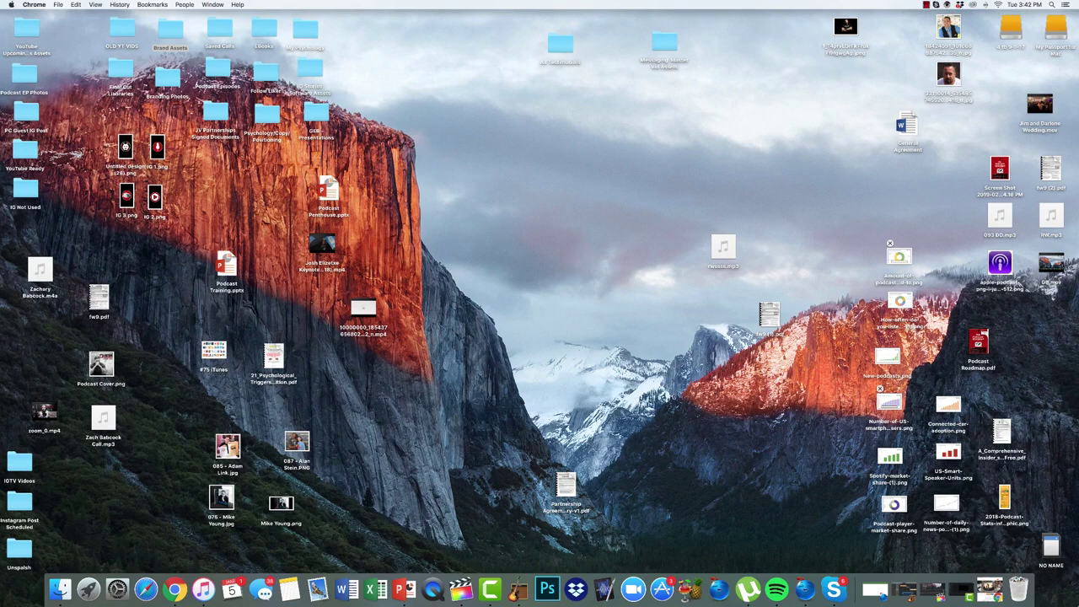
Put the browser away, launch Skype, and move the Call Recorder window aside.
{"action": "left_click", "coordinate": [961, 590]}
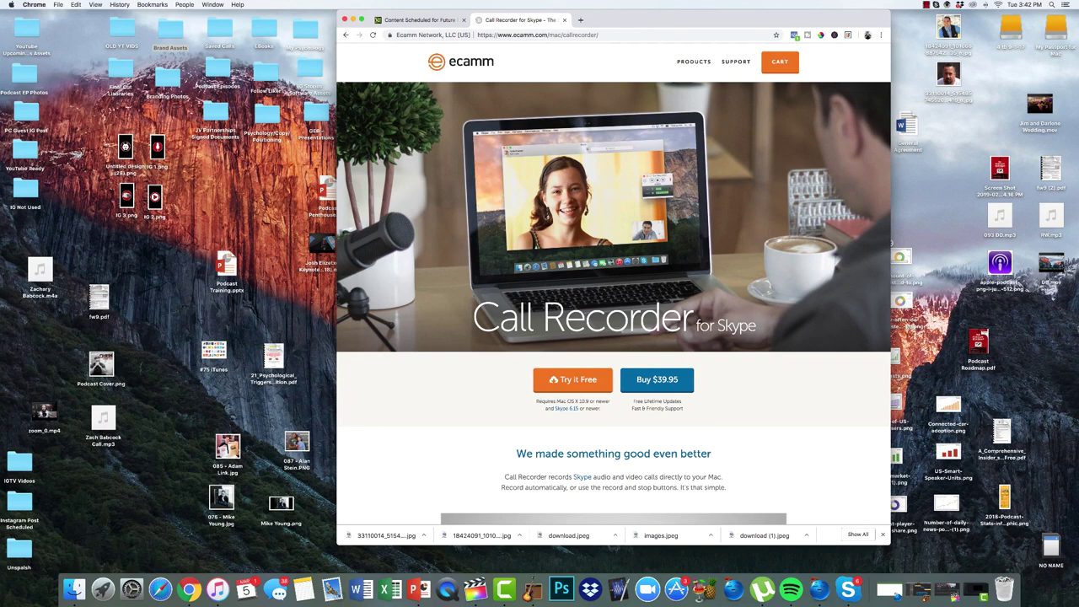
{"action": "left_click", "coordinate": [353, 19]}
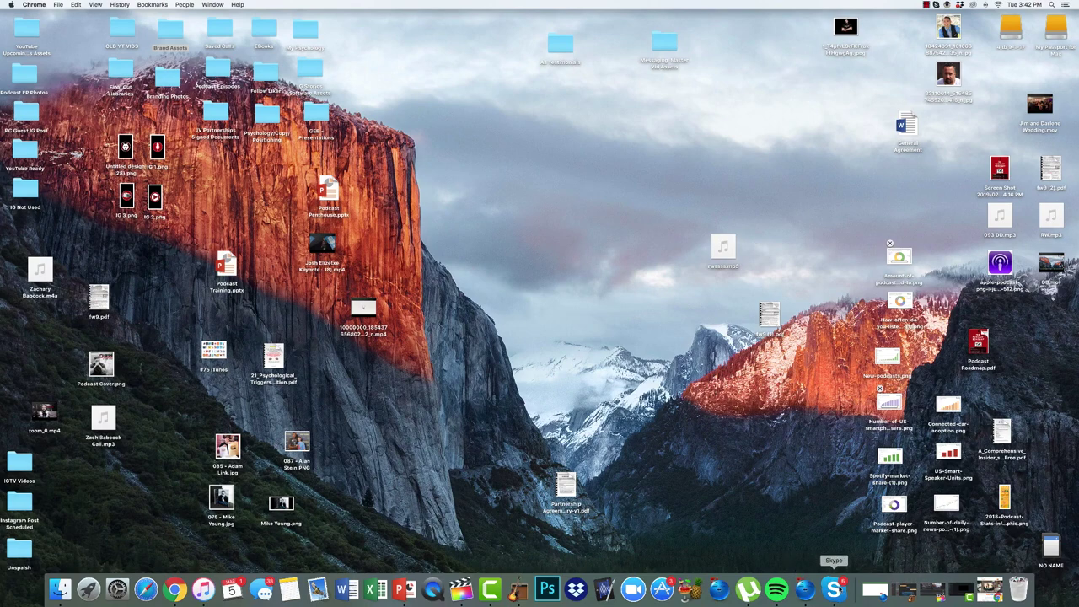
{"action": "left_click", "coordinate": [834, 589]}
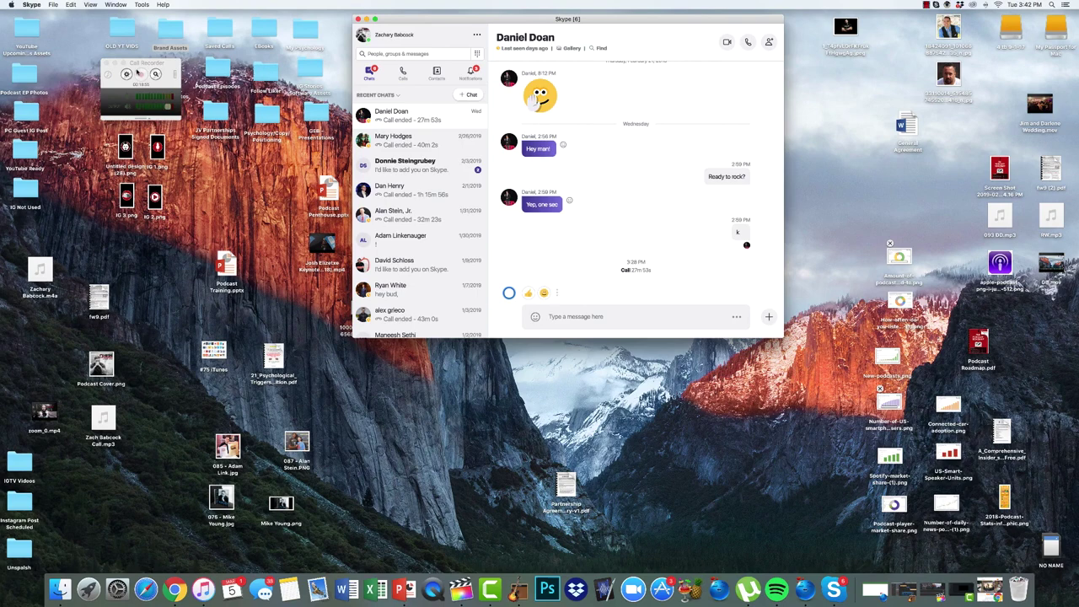
{"action": "left_click_drag", "start_coordinate": [134, 64], "coordinate": [183, 81]}
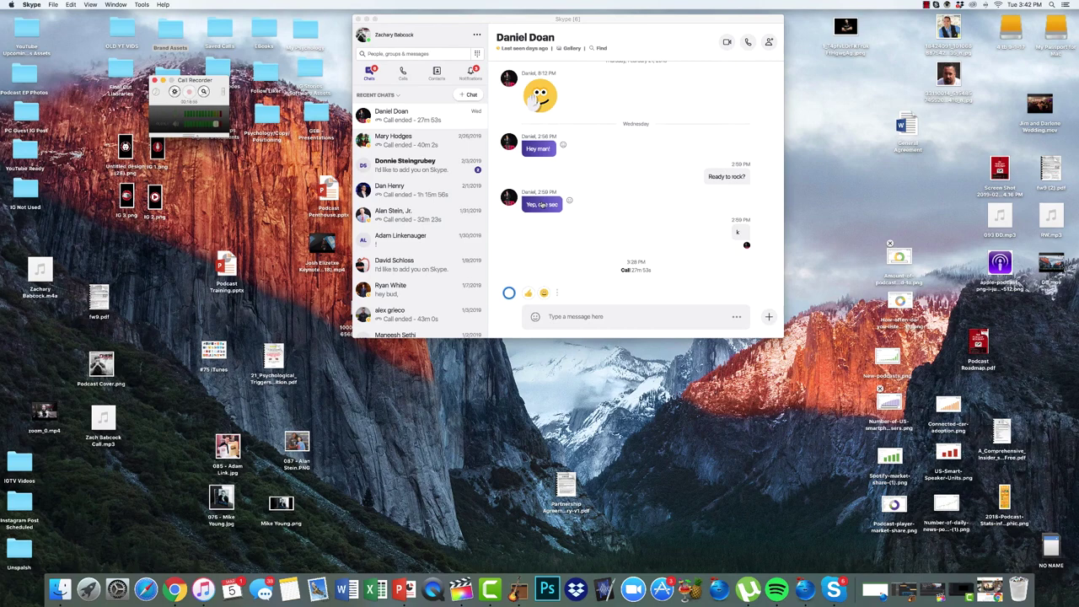
Search Skype for 'echo123' and open the Echo / Sound Test Service chat.
{"action": "left_click", "coordinate": [413, 53]}
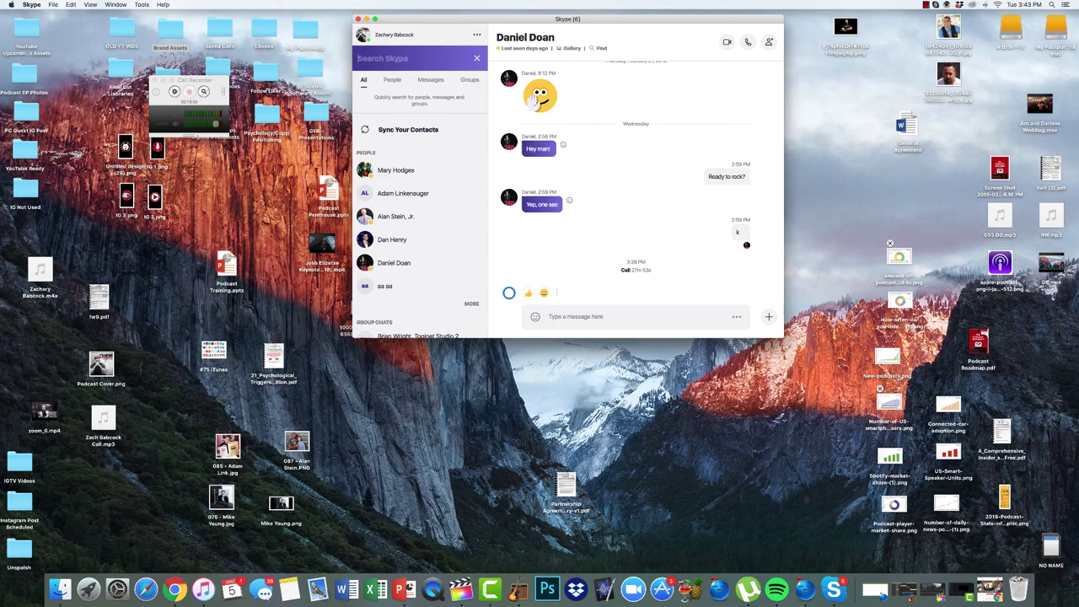
{"action": "type", "text": "ec"}
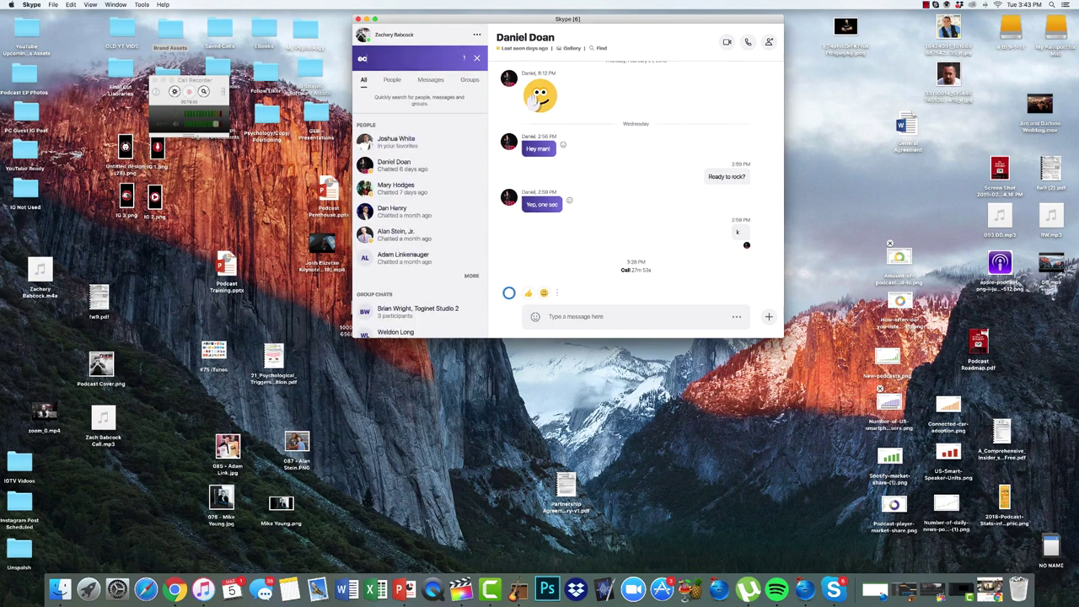
{"action": "type", "text": "ho123"}
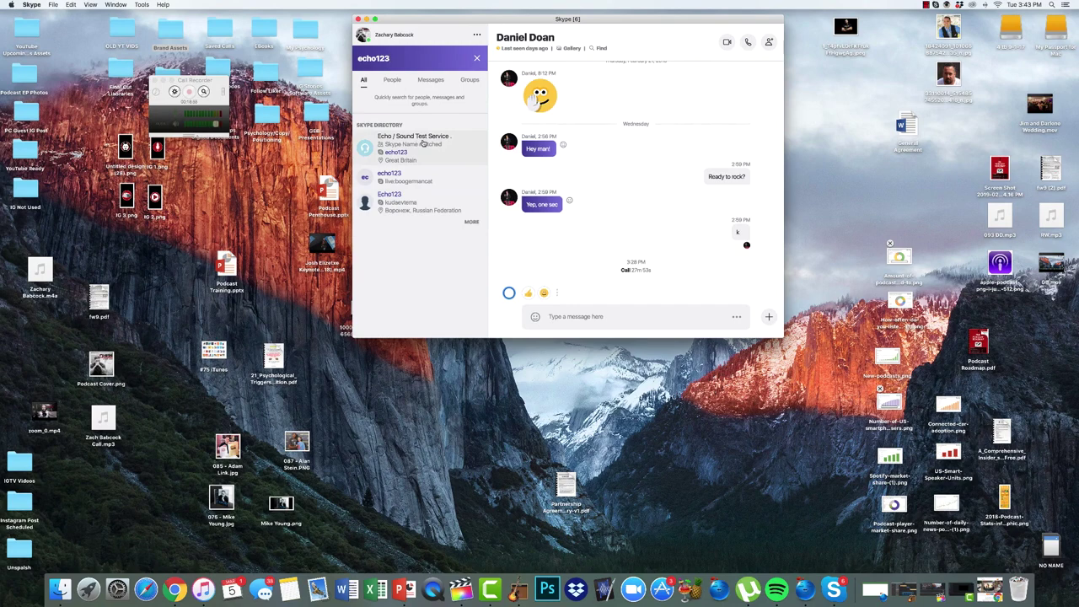
{"action": "left_click", "coordinate": [423, 143]}
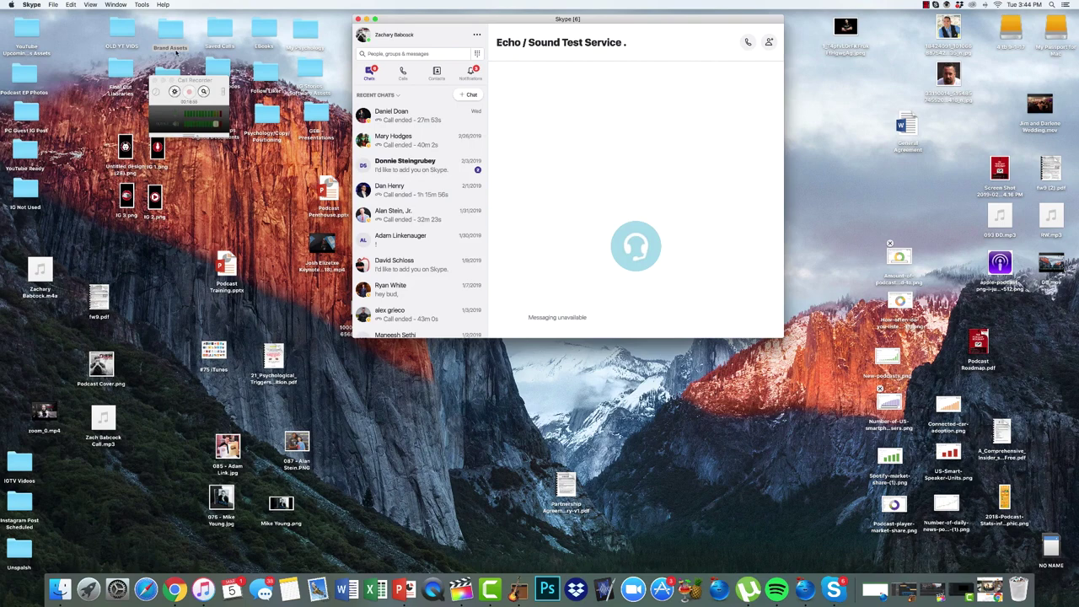
In Skype's Audio & Video settings, set Speakers to Built-in Output and play the test sound.
{"action": "left_click", "coordinate": [31, 4]}
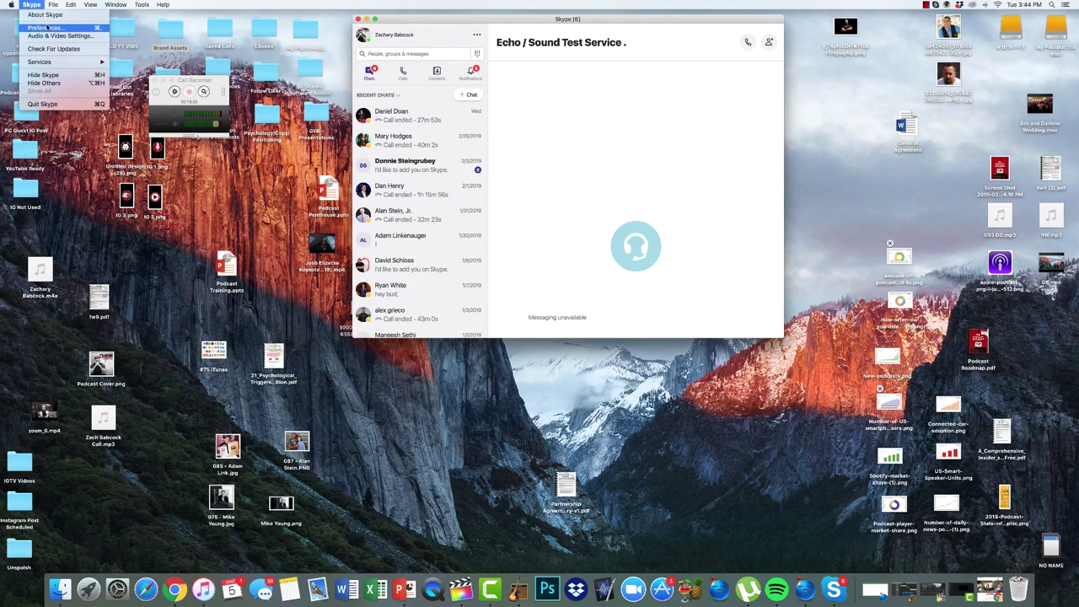
{"action": "left_click", "coordinate": [47, 27]}
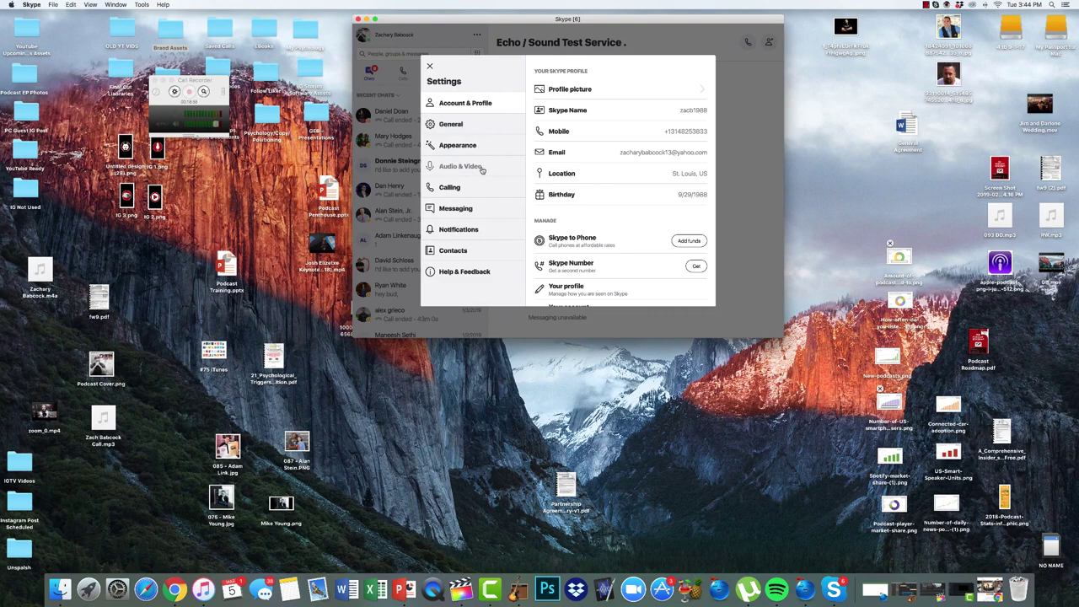
{"action": "left_click", "coordinate": [481, 169]}
{"action": "scroll", "coordinate": [653, 216], "scroll_direction": "down", "scroll_amount": 2}
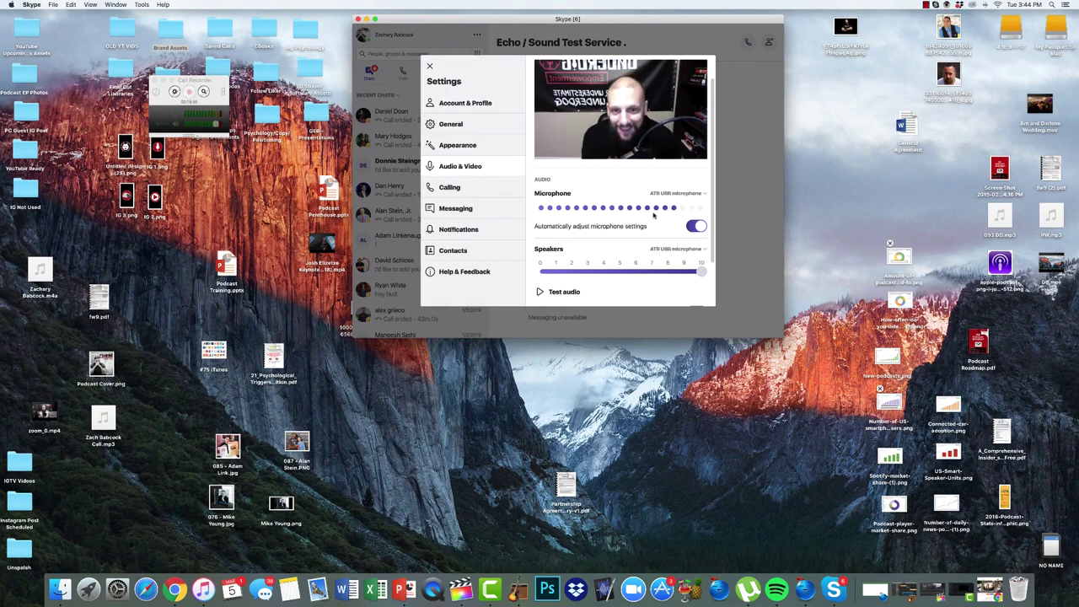
{"action": "scroll", "coordinate": [654, 216], "scroll_direction": "down", "scroll_amount": 1}
{"action": "scroll", "coordinate": [654, 216], "scroll_direction": "down", "scroll_amount": 1}
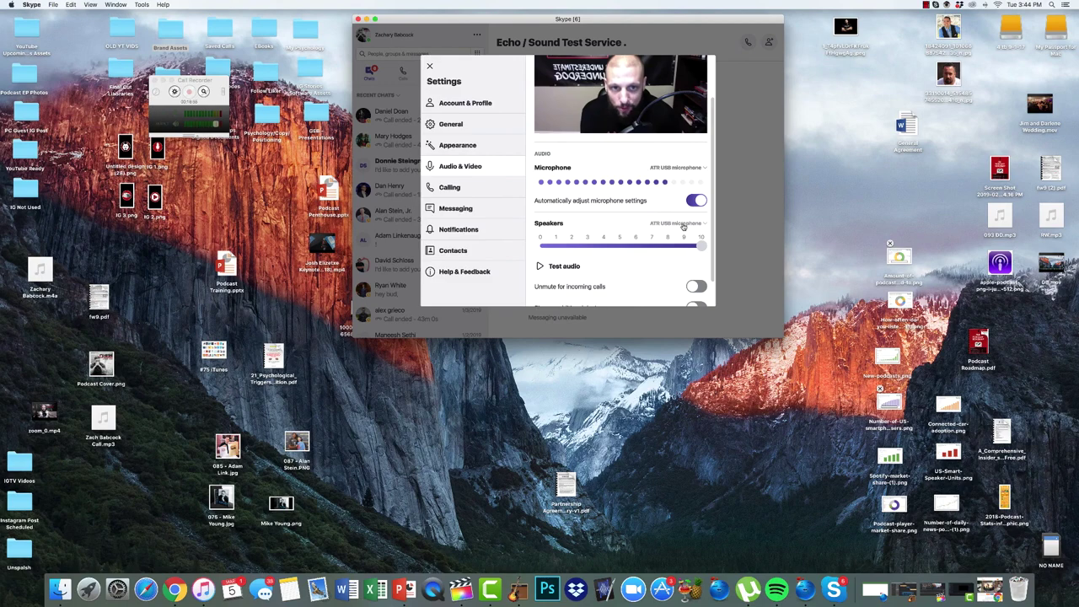
{"action": "left_click", "coordinate": [683, 225]}
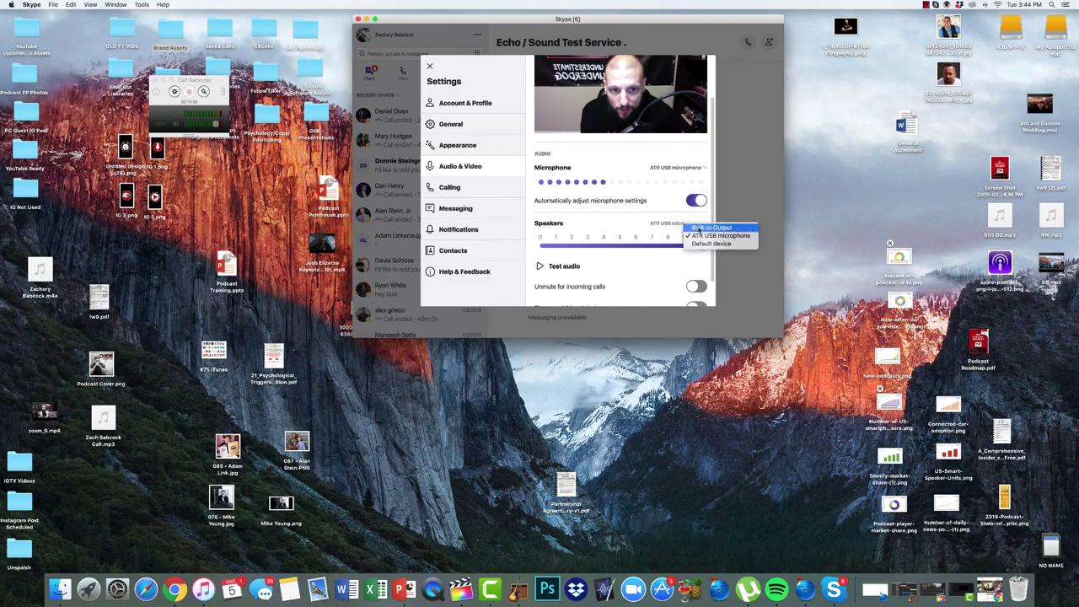
{"action": "left_click", "coordinate": [707, 227]}
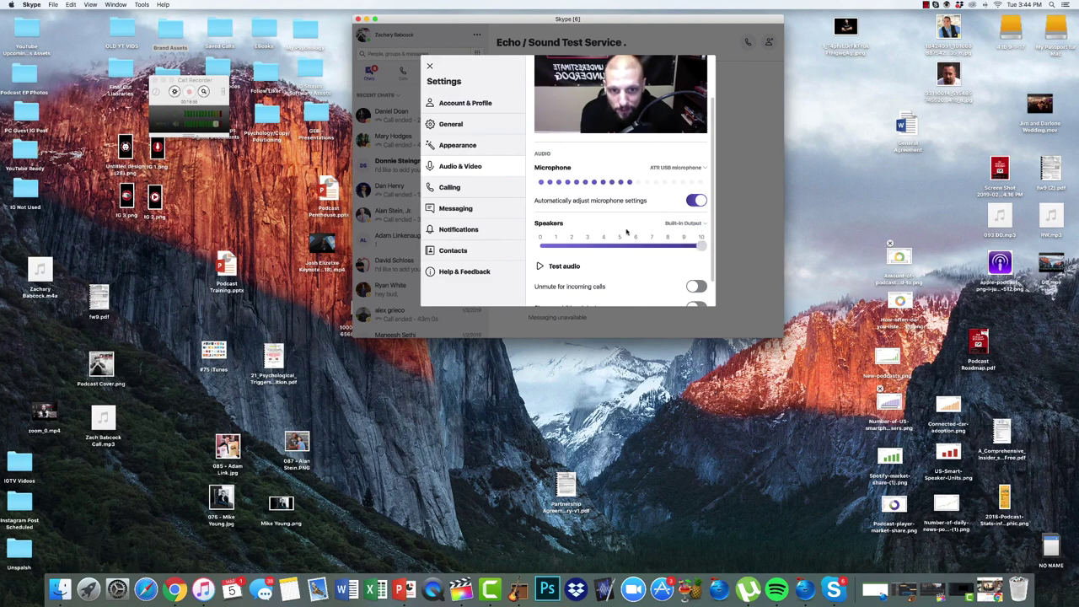
{"action": "left_click", "coordinate": [540, 267]}
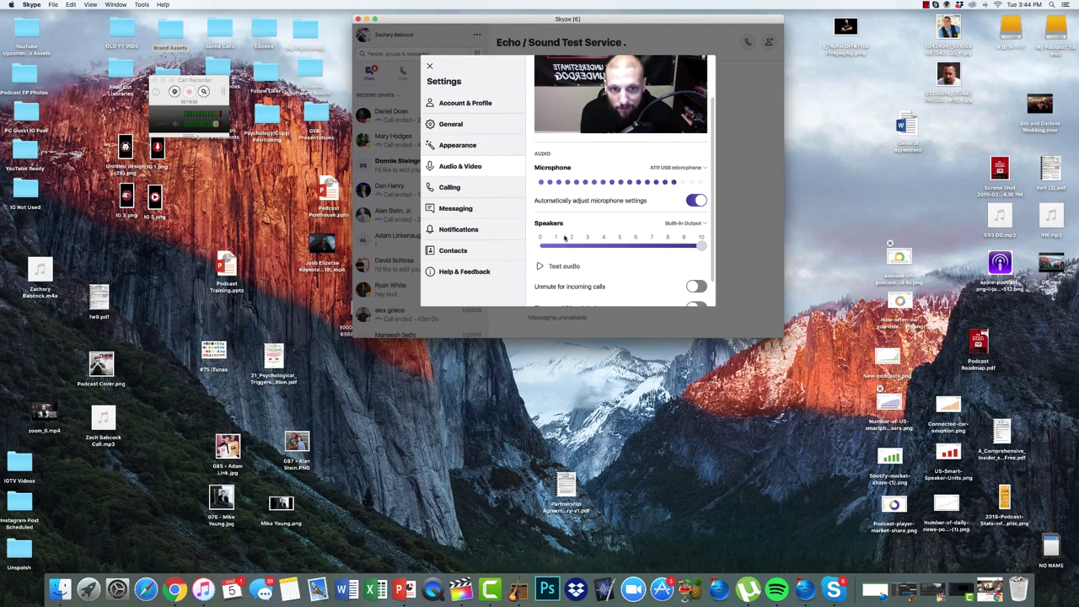
{"action": "left_click", "coordinate": [431, 68]}
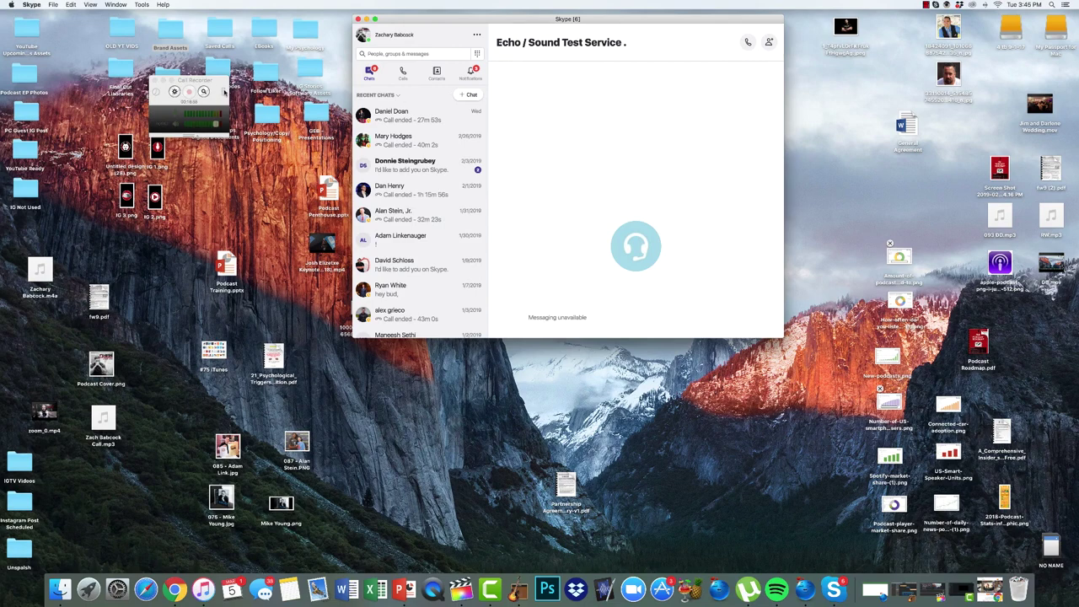
Call the Echo / Sound Test Service, hang up, skip the rating, and close Skype.
{"action": "left_click_drag", "start_coordinate": [216, 81], "coordinate": [287, 81]}
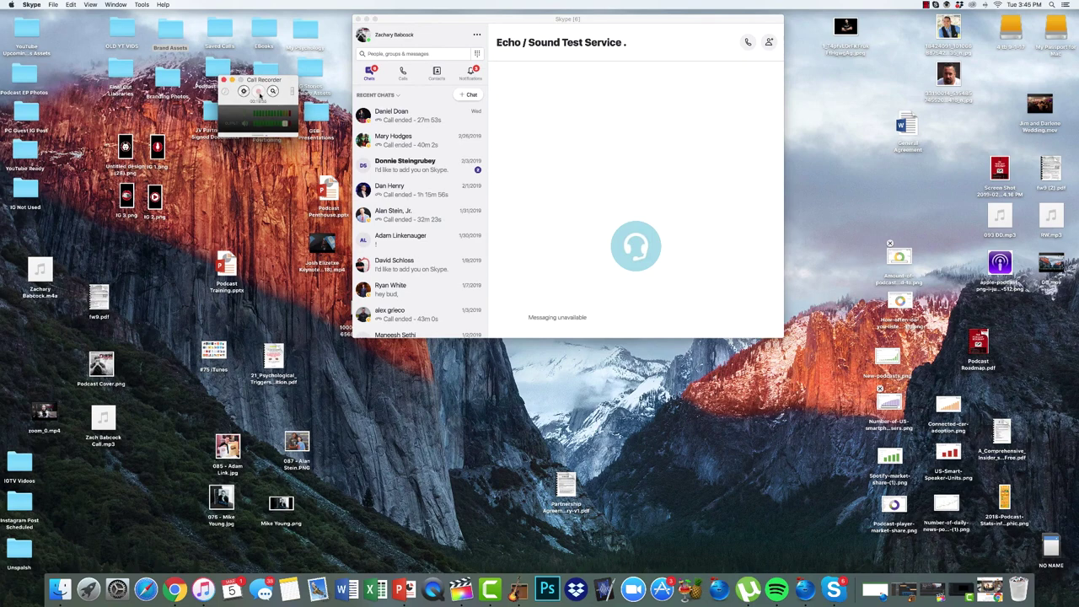
{"action": "left_click", "coordinate": [750, 43]}
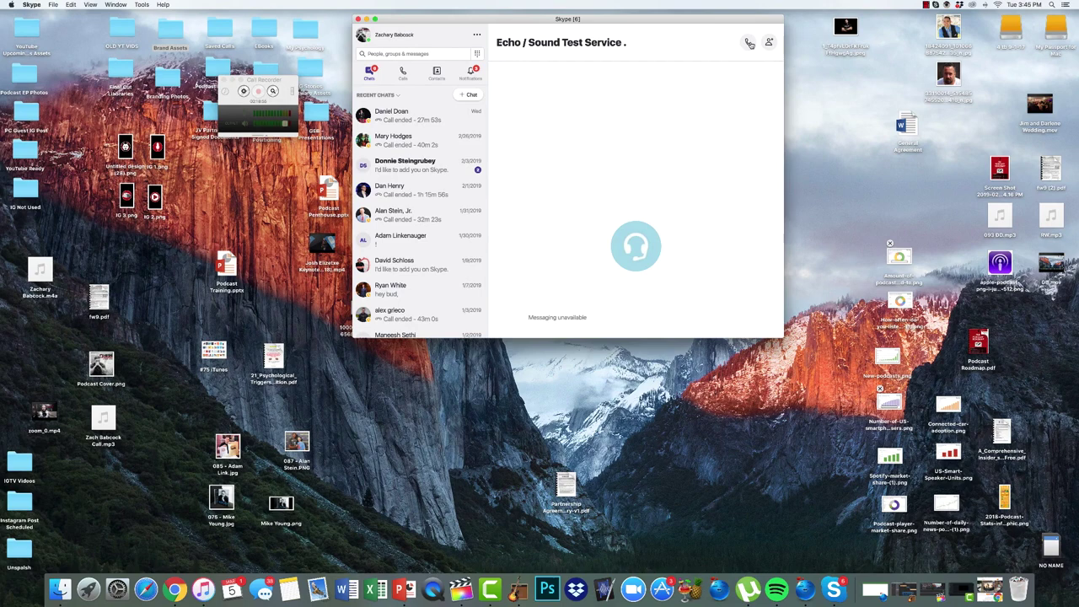
{"action": "left_click", "coordinate": [749, 43]}
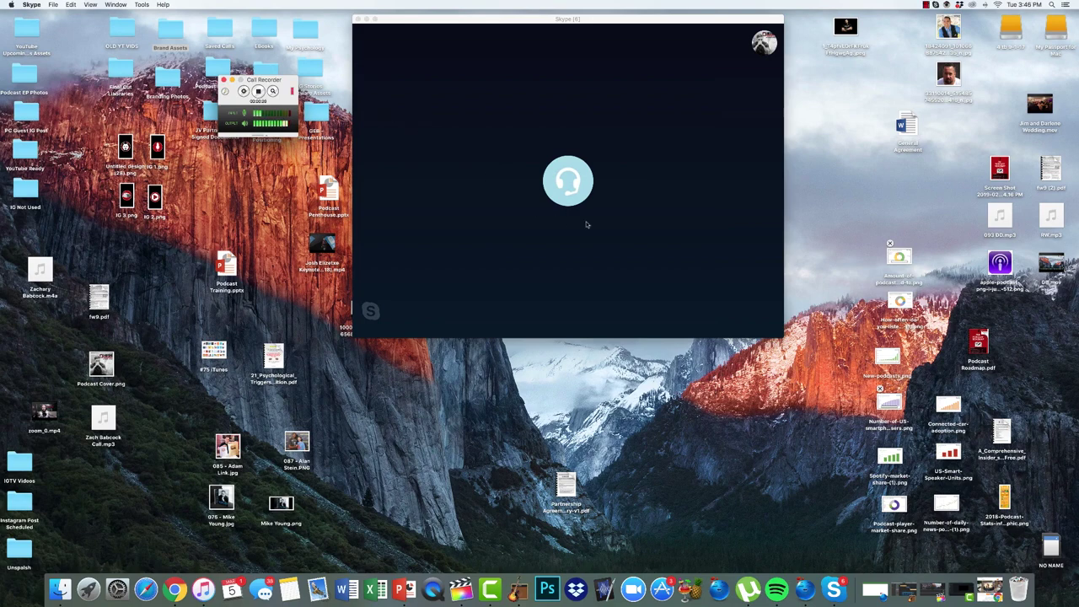
{"action": "mouse_move", "coordinate": [543, 245]}
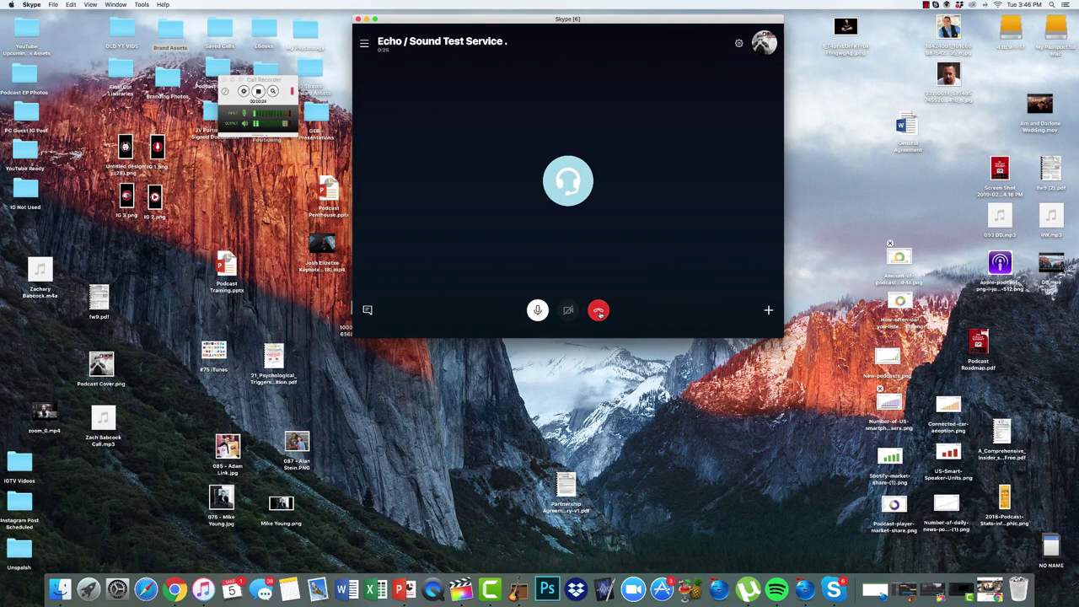
{"action": "left_click", "coordinate": [598, 311]}
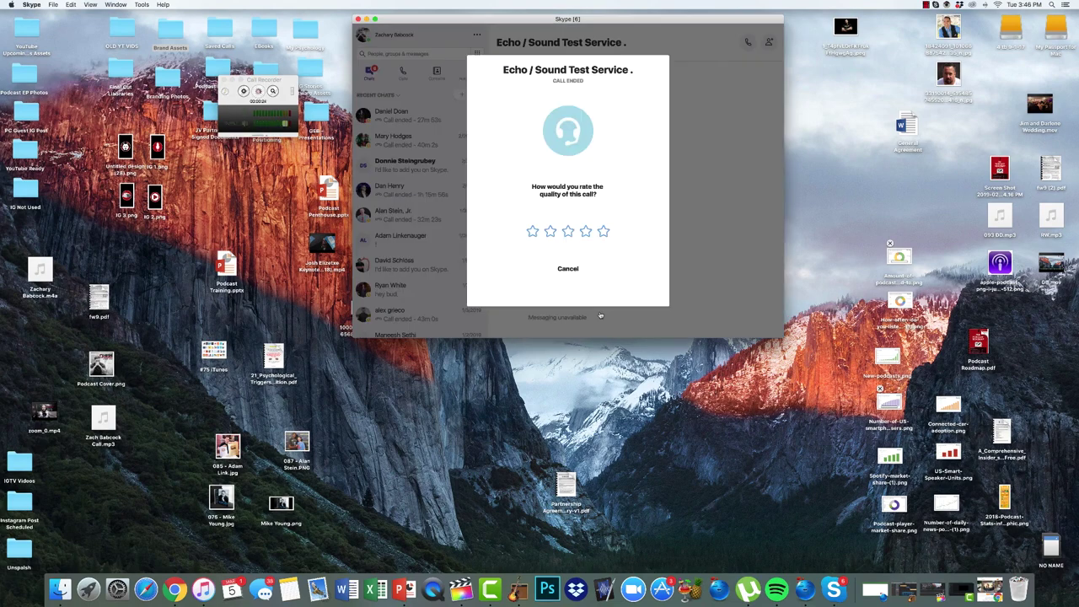
{"action": "left_click", "coordinate": [569, 269]}
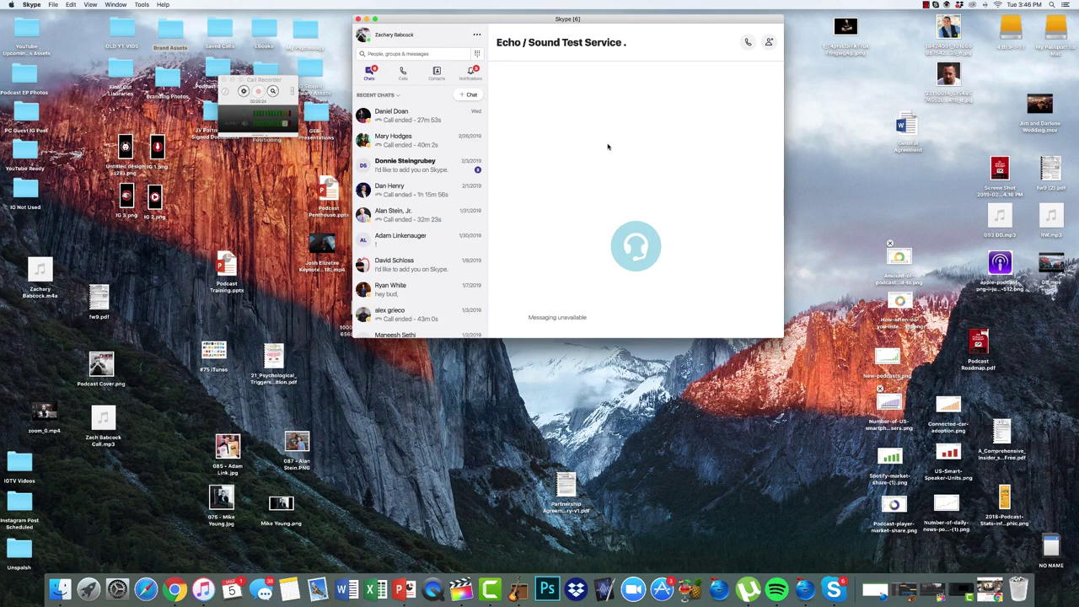
{"action": "key", "text": "super+w"}
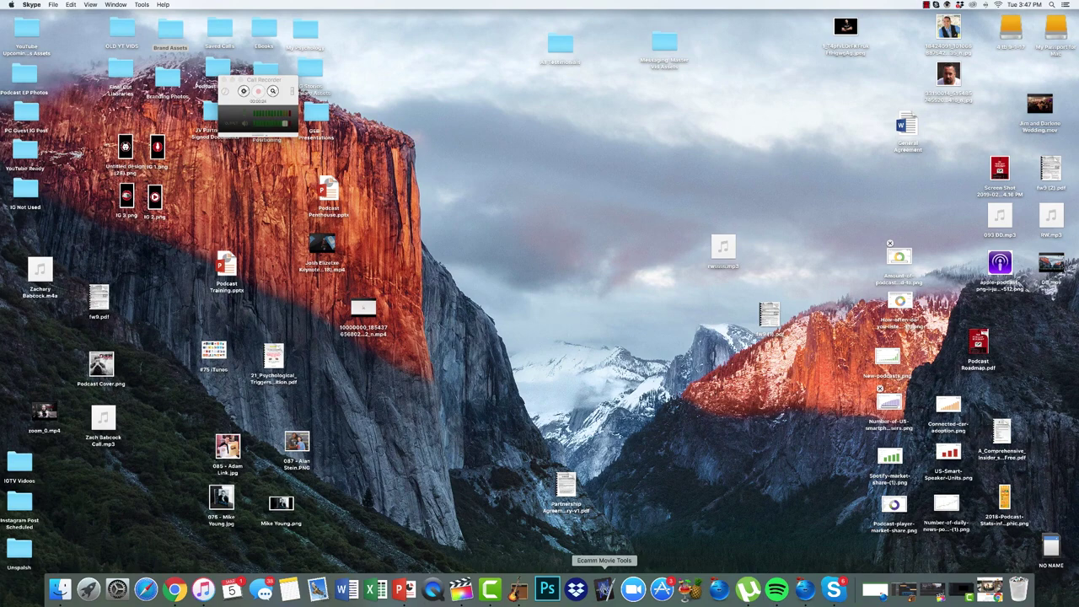
Launch Ecamm Movie Tools and move the echo123 test recording to the Trash.
{"action": "left_click", "coordinate": [604, 588]}
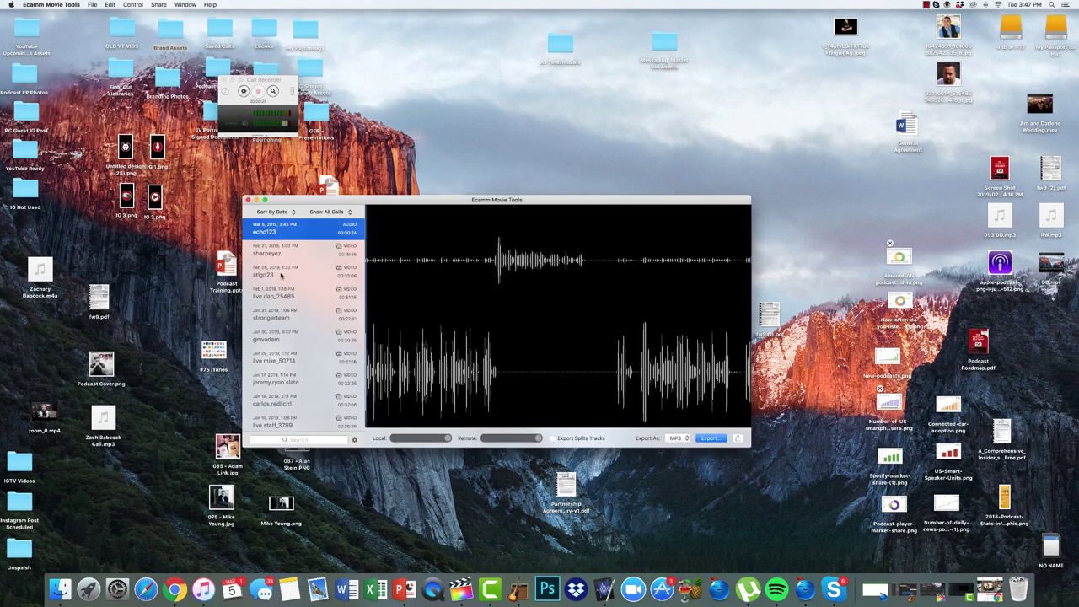
{"action": "scroll", "coordinate": [281, 274], "scroll_direction": "down", "scroll_amount": 10}
{"action": "scroll", "coordinate": [282, 274], "scroll_direction": "up", "scroll_amount": 10}
{"action": "right_click", "coordinate": [278, 231]}
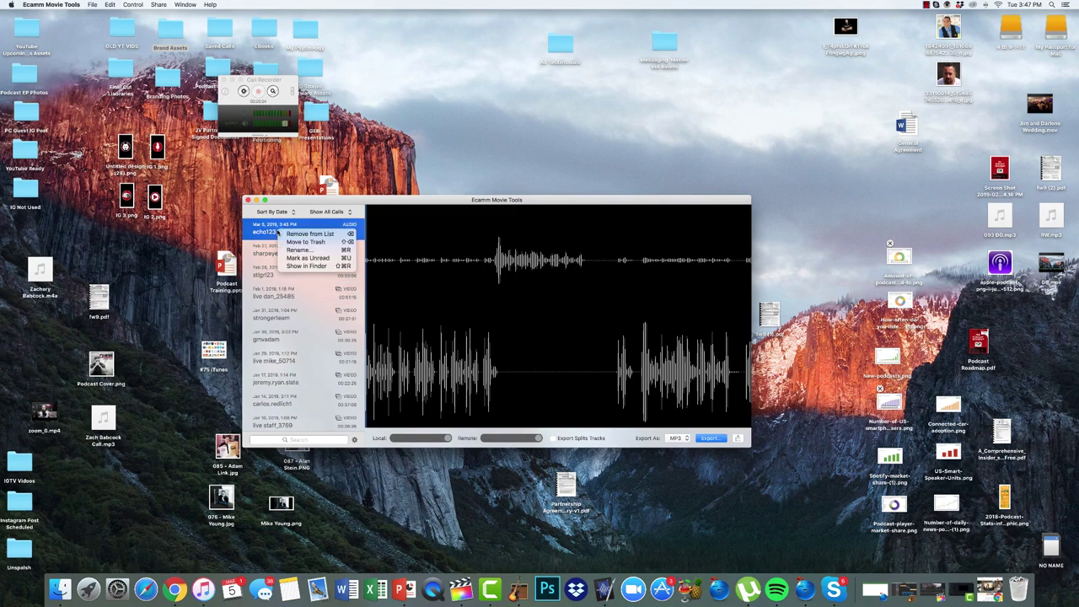
{"action": "left_click", "coordinate": [301, 242]}
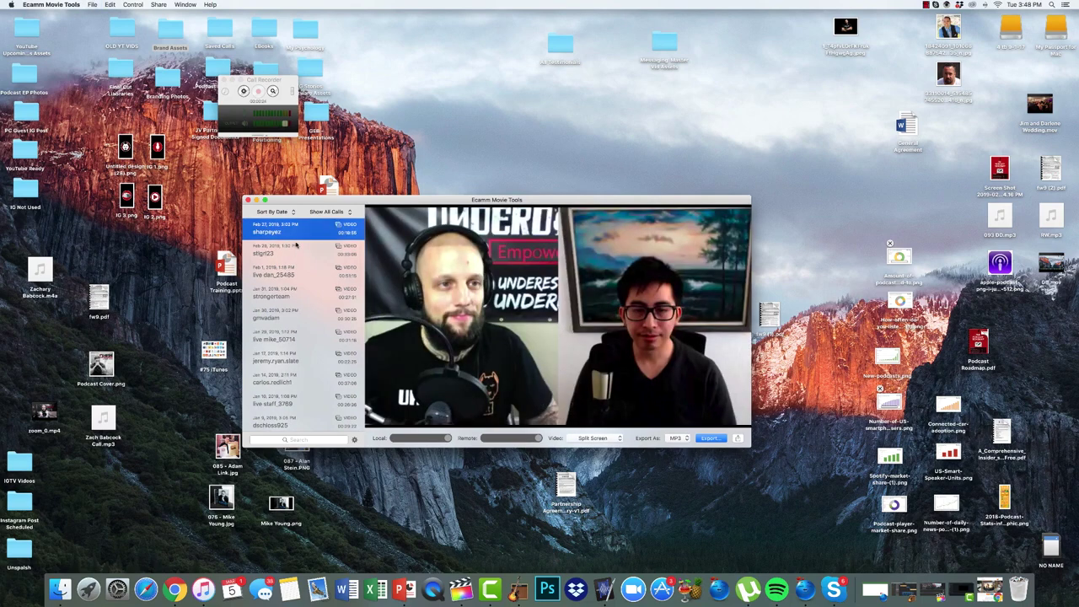
Keep Video: Split Screen and Export As: MP3 for the latest call recording.
{"action": "mouse_move", "coordinate": [403, 358]}
{"action": "left_click", "coordinate": [607, 439]}
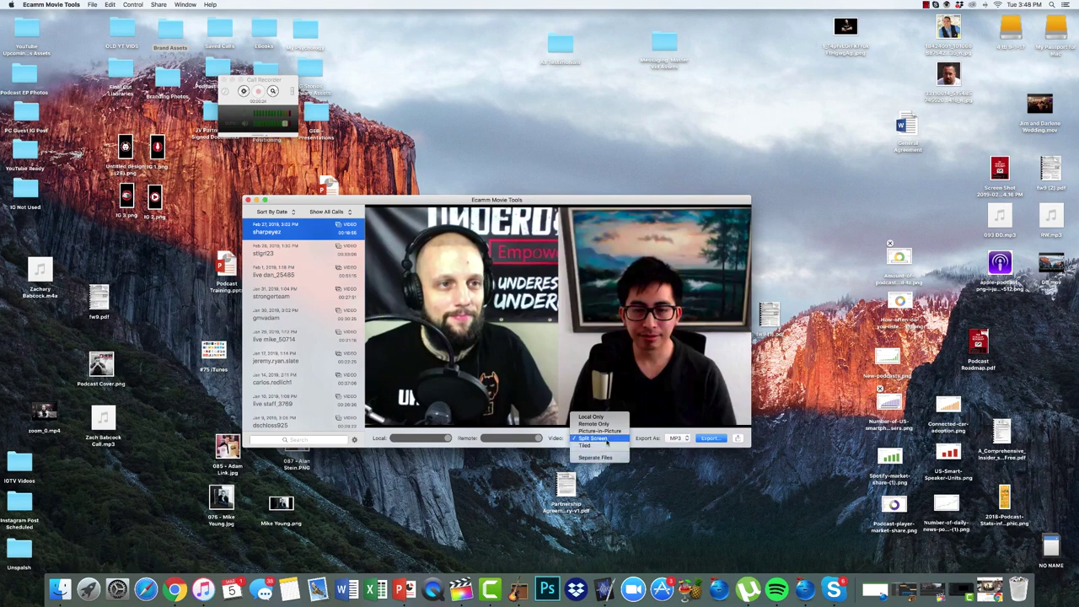
{"action": "left_click", "coordinate": [592, 437]}
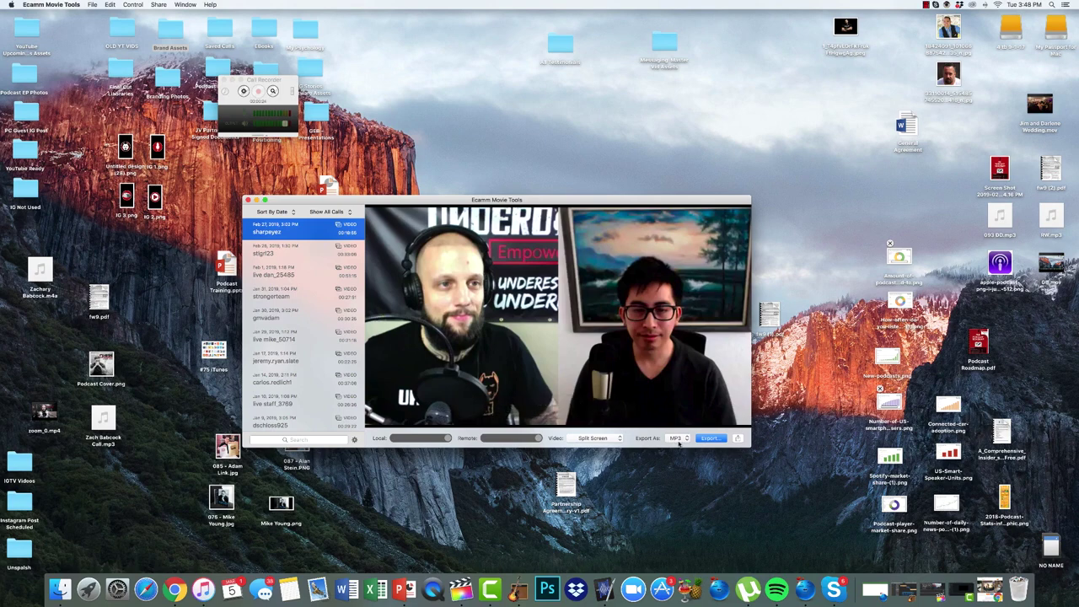
{"action": "left_click", "coordinate": [674, 437]}
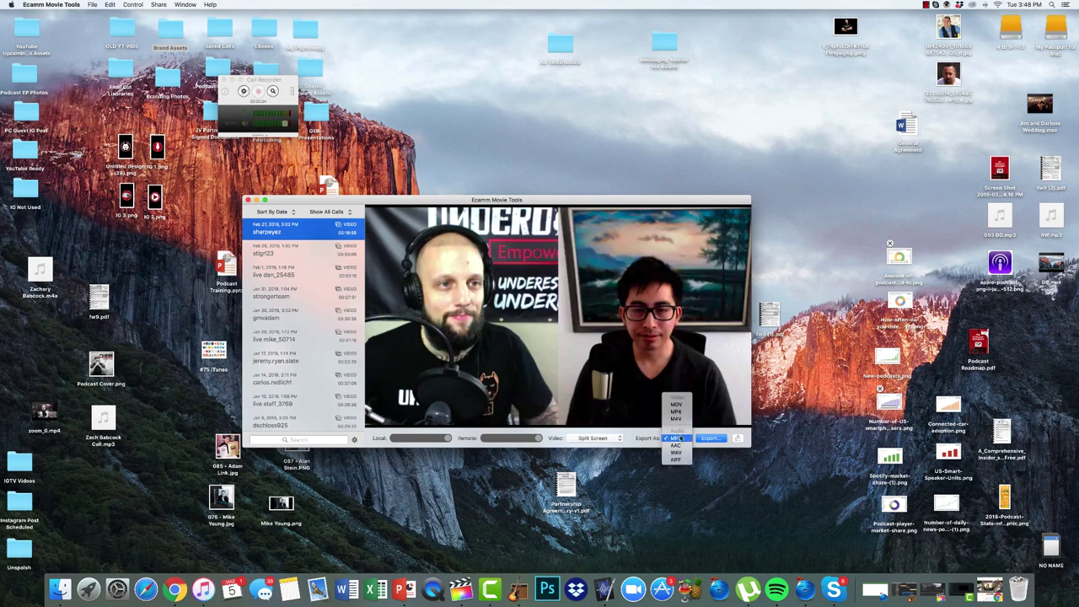
{"action": "left_click", "coordinate": [680, 438]}
Start the MP3 export, rename the file '093 - Track', then cancel the export.
{"action": "left_click", "coordinate": [712, 438]}
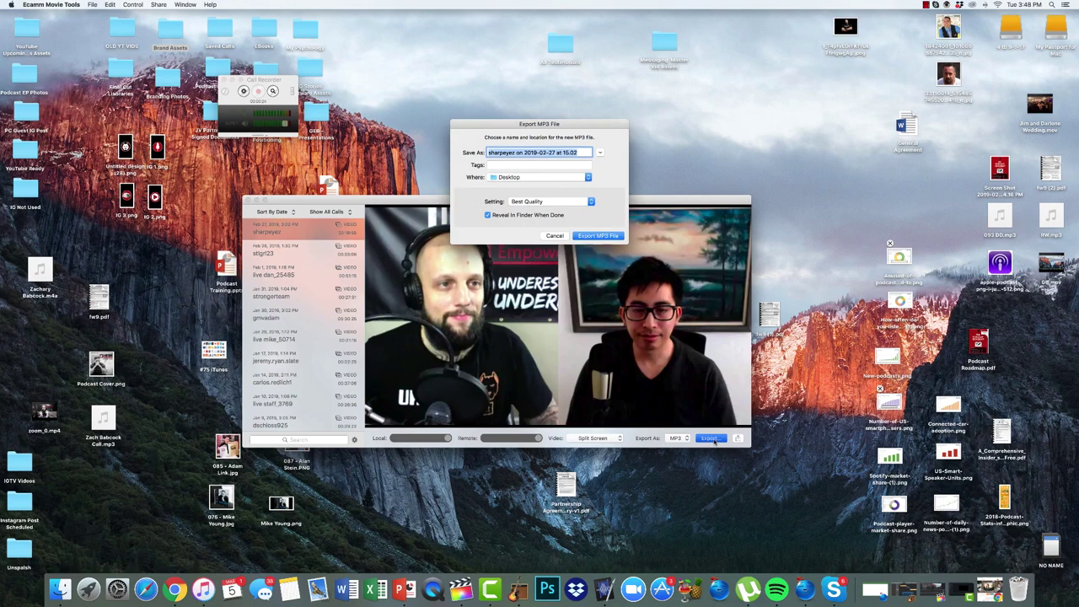
{"action": "key", "text": "BackSpace"}
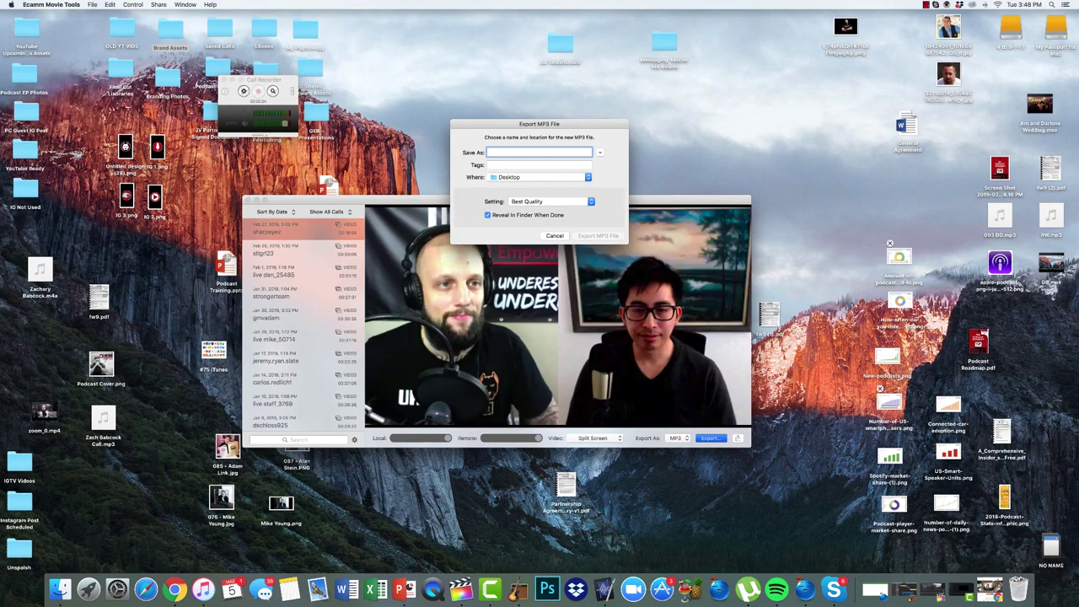
{"action": "type", "text": "093 - Track 3"}
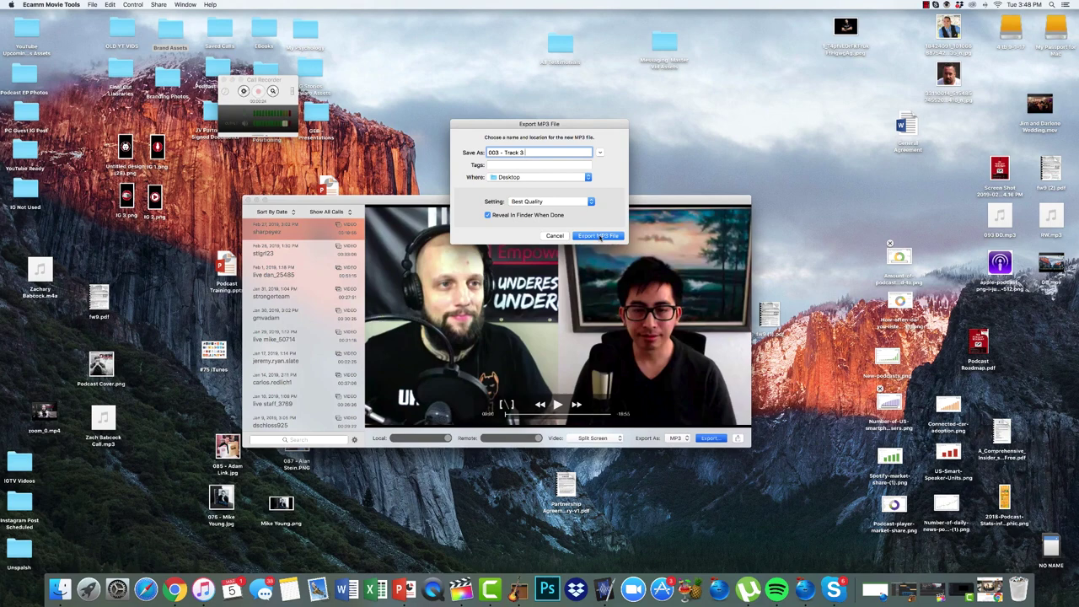
{"action": "left_click", "coordinate": [554, 235]}
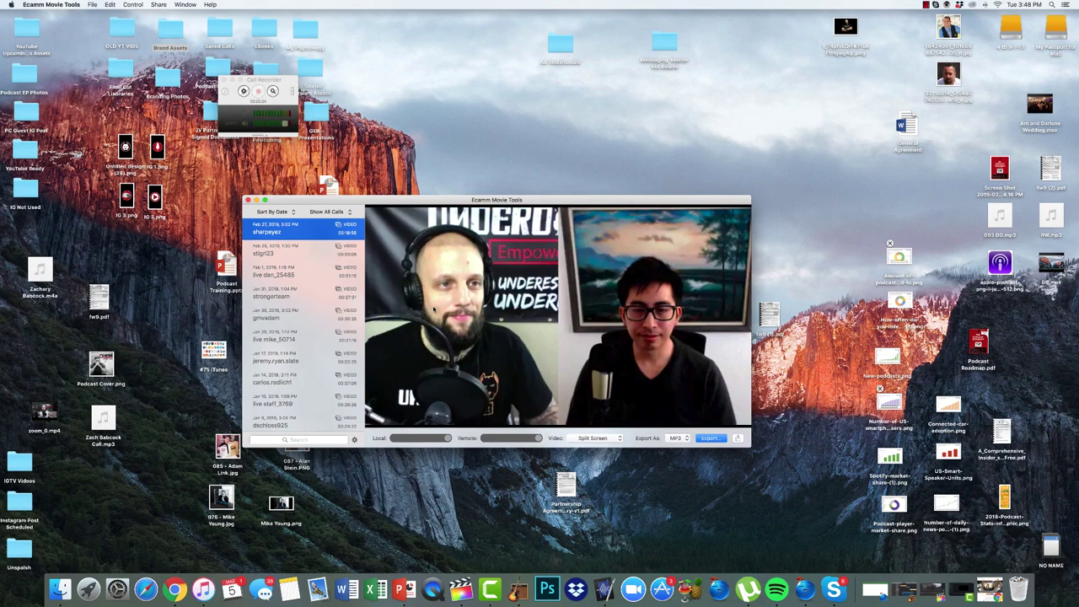
Try exporting with Video set to Separate Files, then cancel that export.
{"action": "mouse_move", "coordinate": [507, 406]}
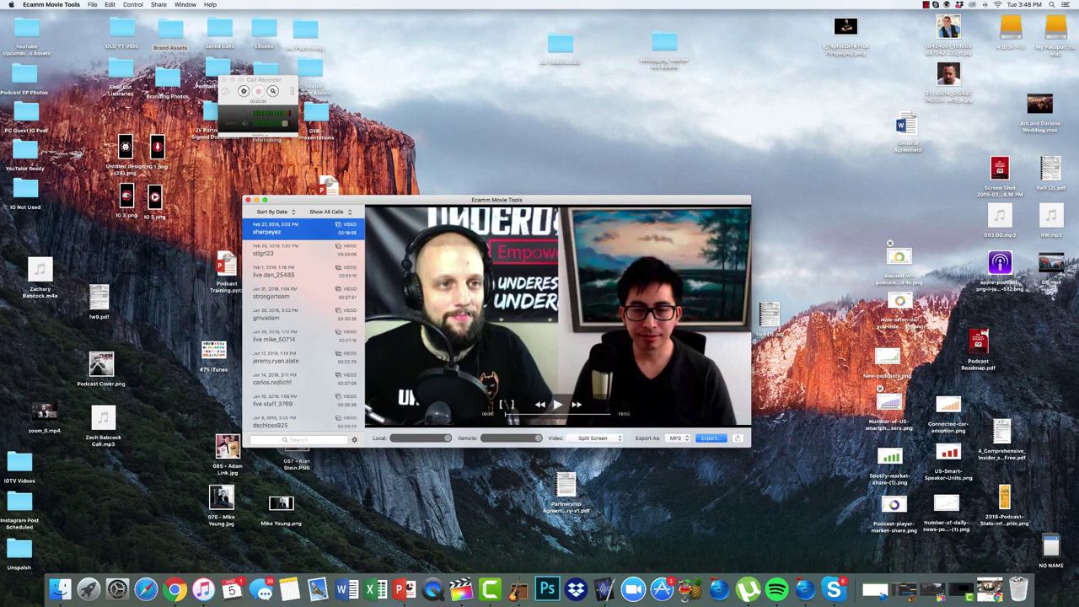
{"action": "left_click", "coordinate": [602, 438]}
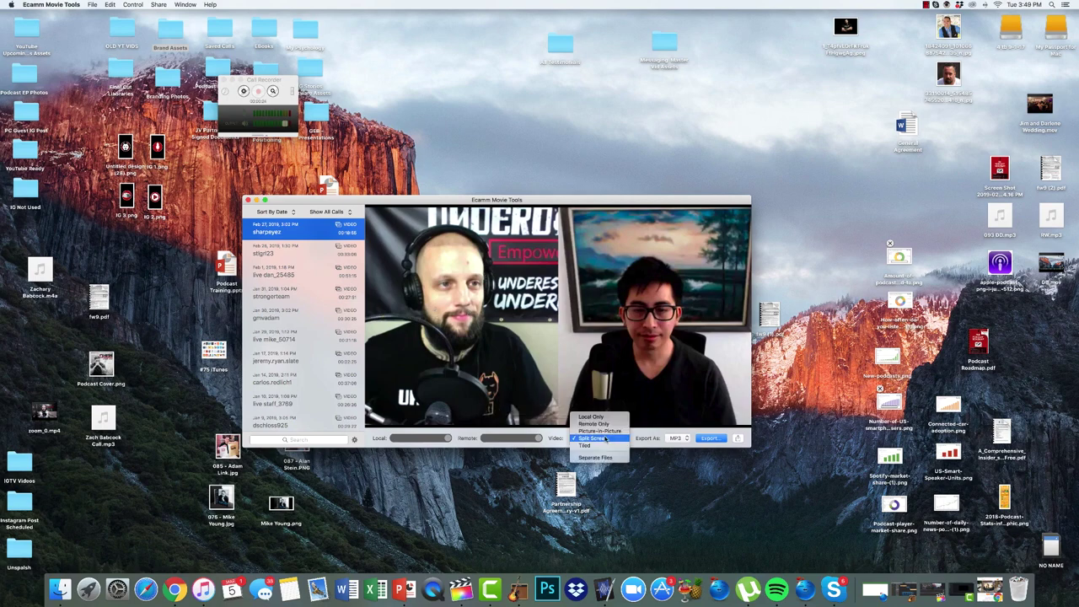
{"action": "left_click", "coordinate": [604, 458]}
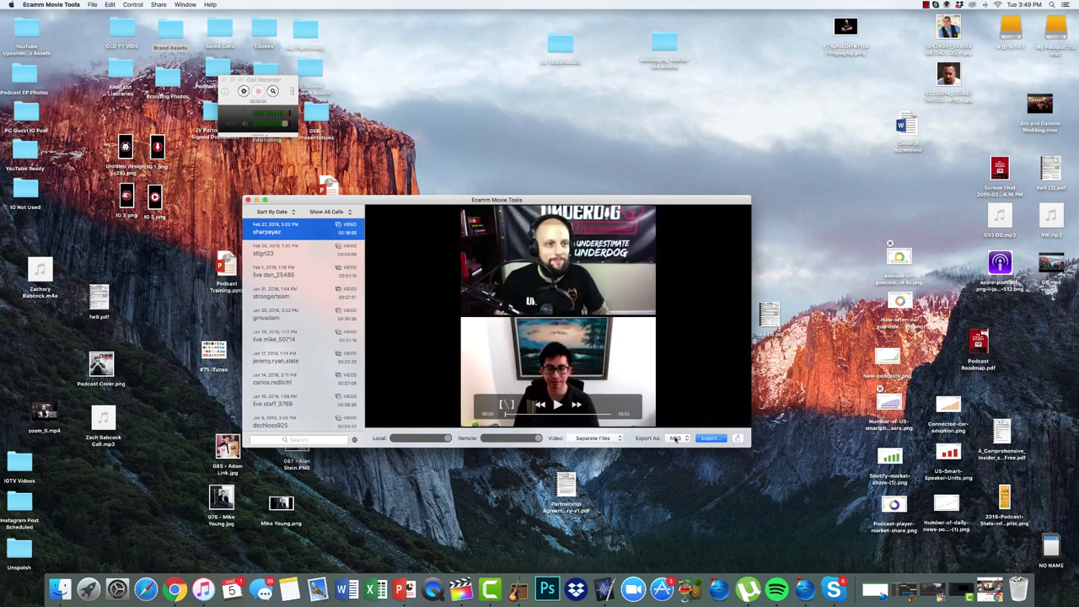
{"action": "left_click", "coordinate": [708, 438]}
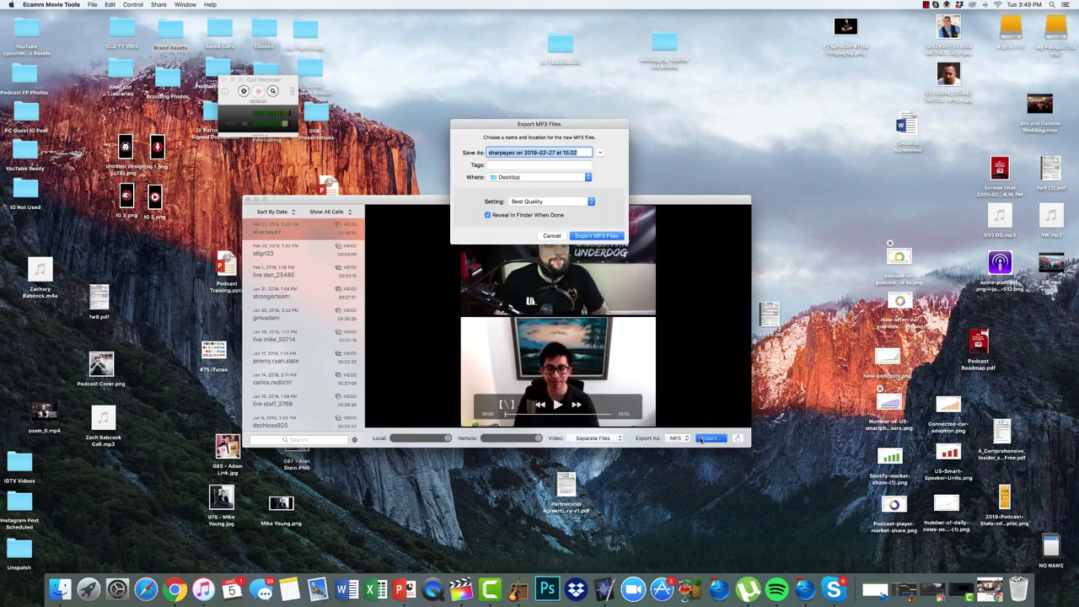
{"action": "left_click", "coordinate": [547, 237]}
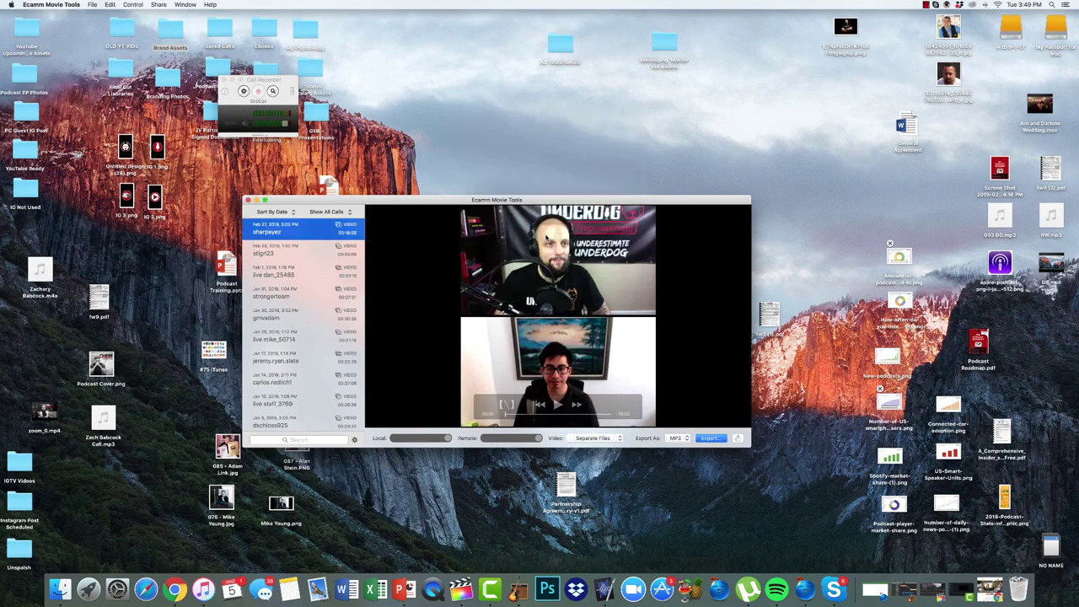
Set the video layout back to Split Screen and the export format to MOV.
{"action": "left_click", "coordinate": [599, 438]}
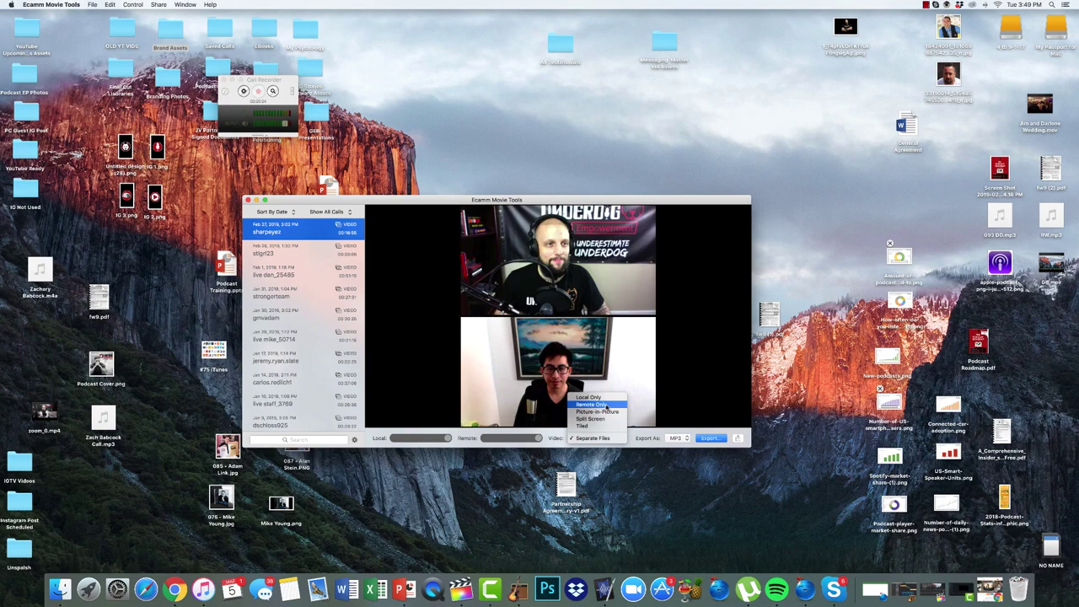
{"action": "left_click", "coordinate": [600, 438]}
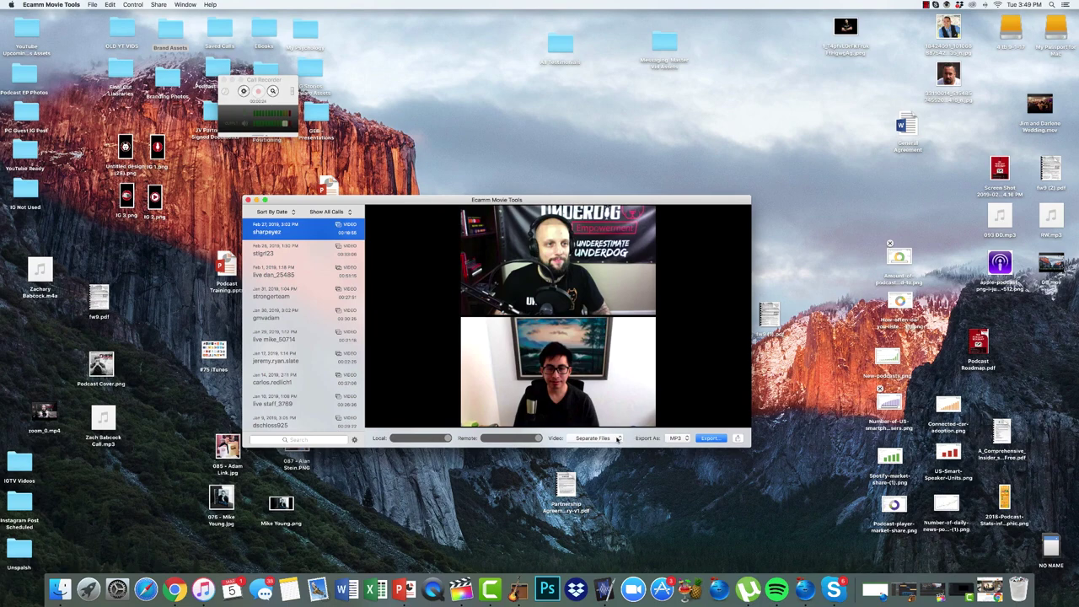
{"action": "left_click", "coordinate": [598, 439]}
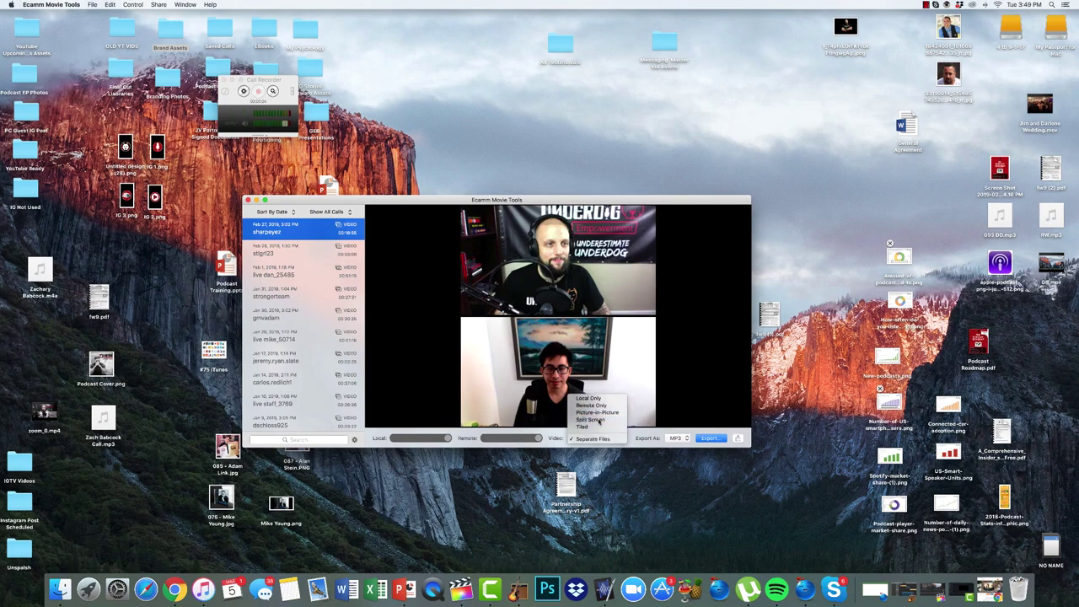
{"action": "left_click", "coordinate": [598, 419]}
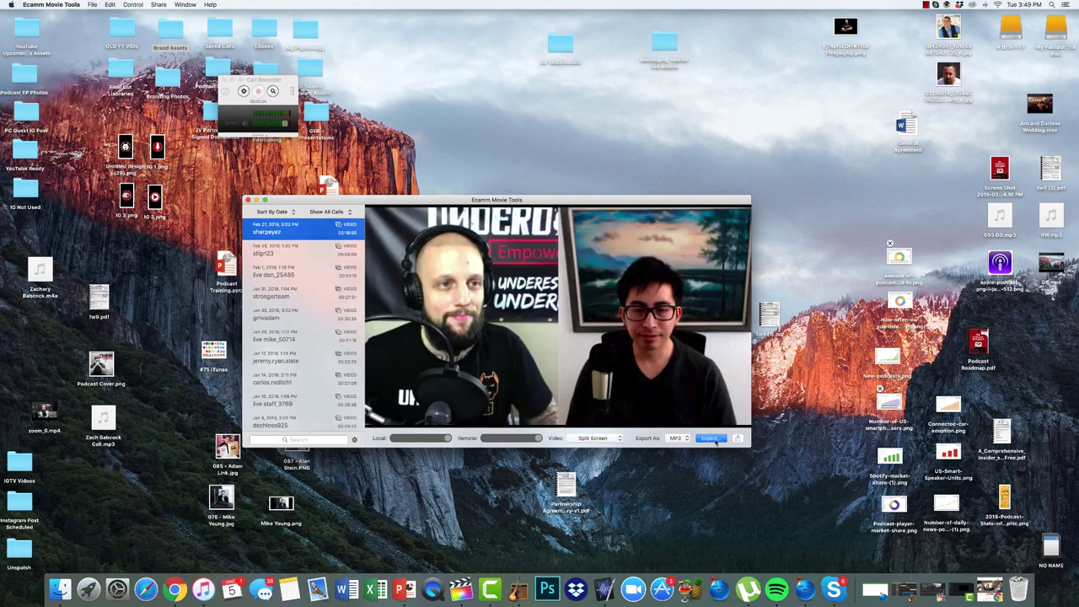
{"action": "left_click", "coordinate": [676, 438]}
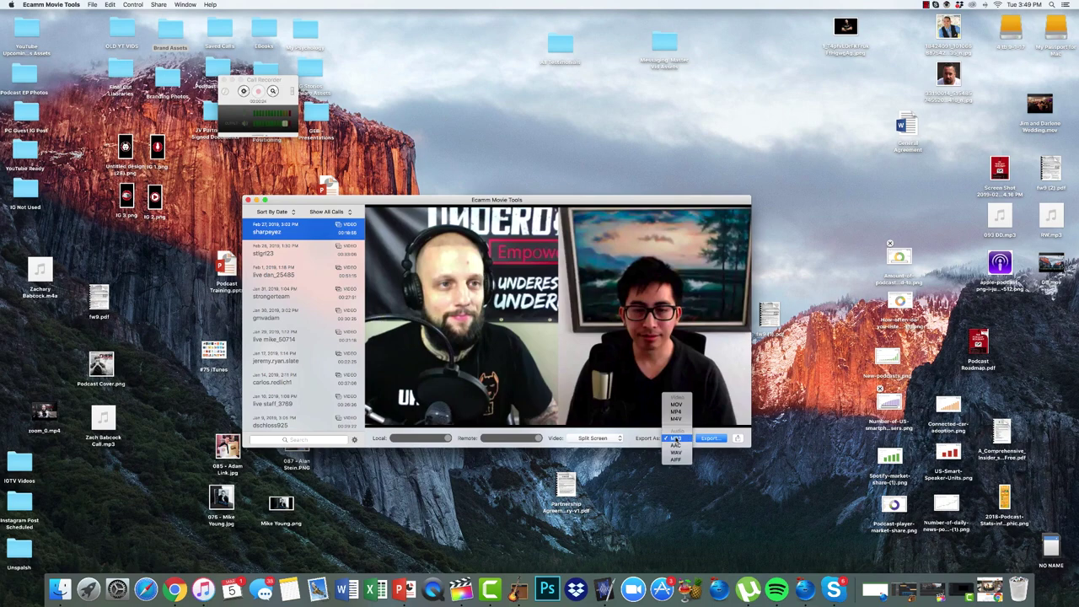
{"action": "left_click", "coordinate": [676, 404]}
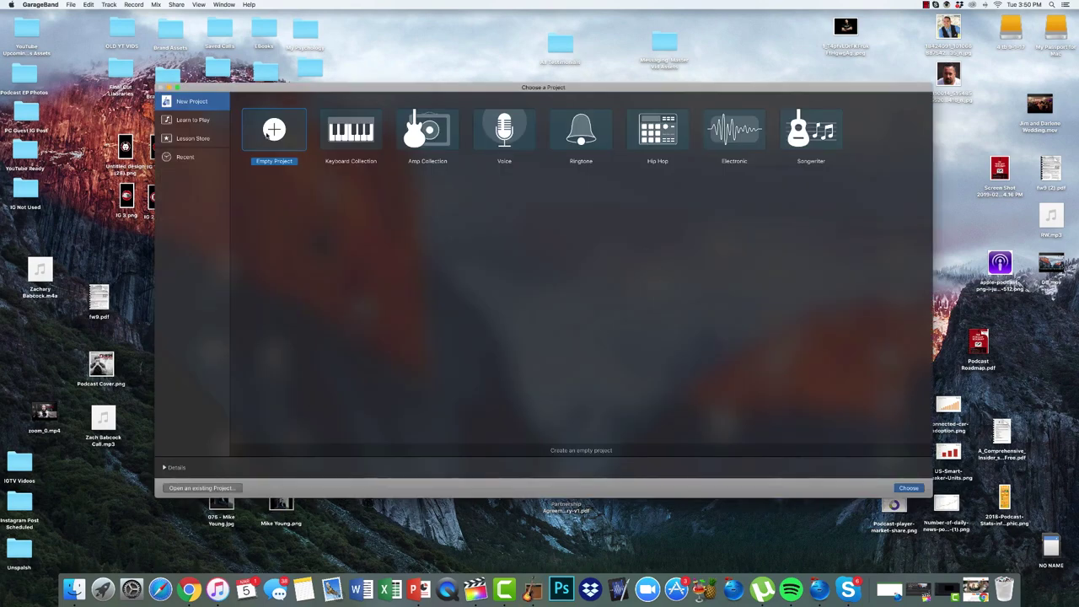
Create an empty GarageBand project with one audio track and set the counter to Time.
{"action": "double_click", "coordinate": [267, 134]}
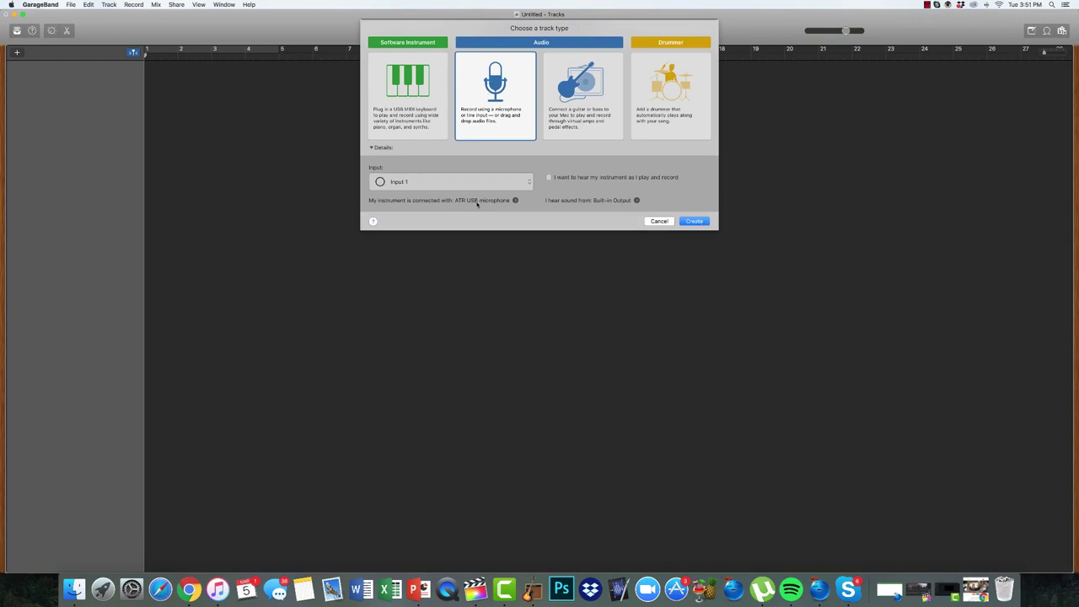
{"action": "left_click", "coordinate": [697, 223]}
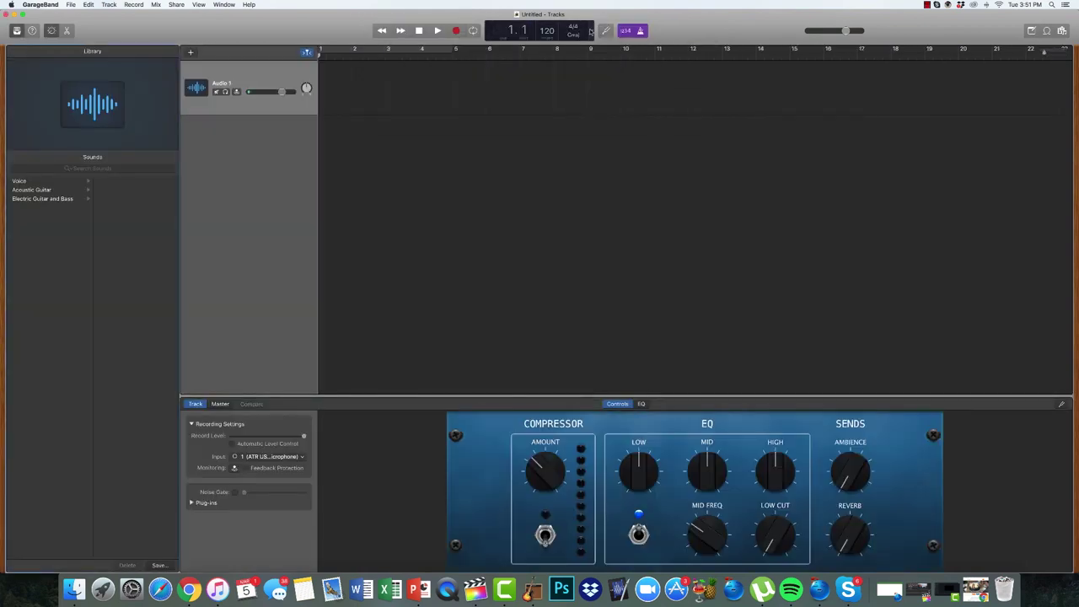
{"action": "left_click", "coordinate": [592, 31]}
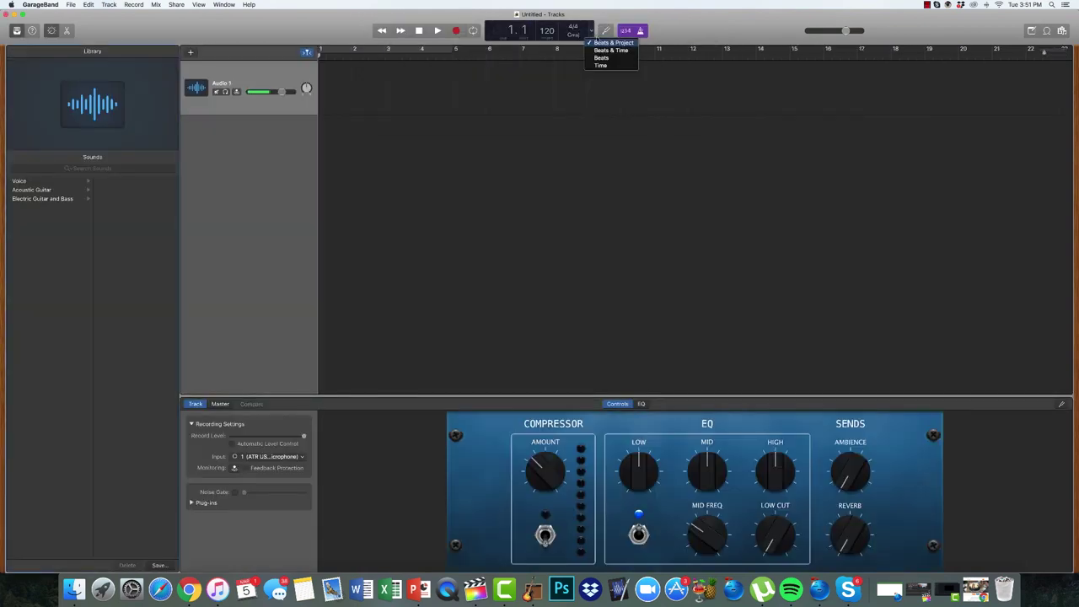
{"action": "left_click", "coordinate": [601, 67]}
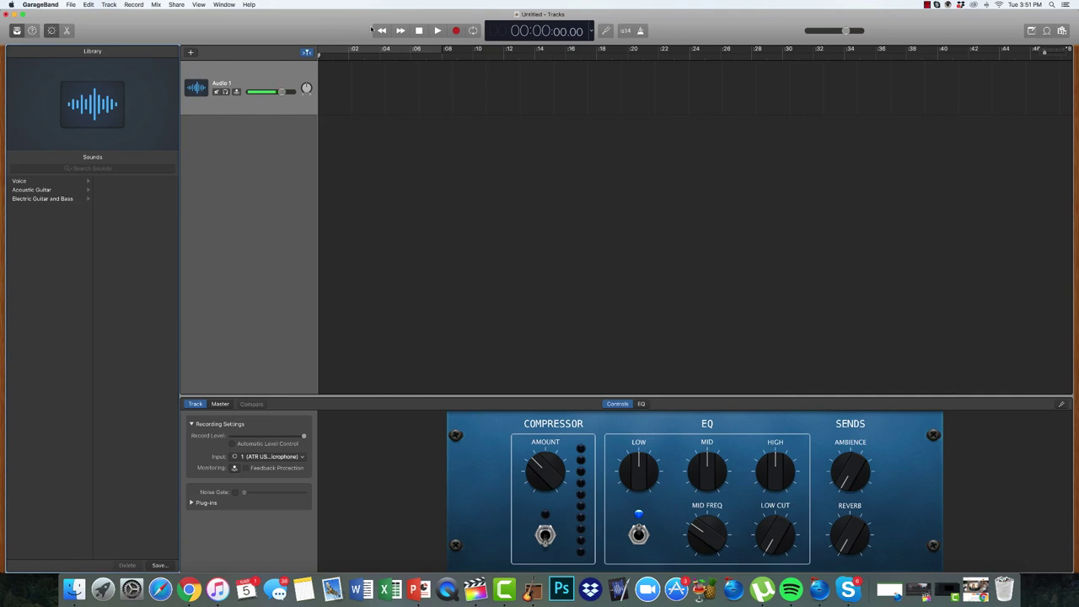
Record a five-second take on Audio 1 and move the project window aside.
{"action": "left_click", "coordinate": [456, 30]}
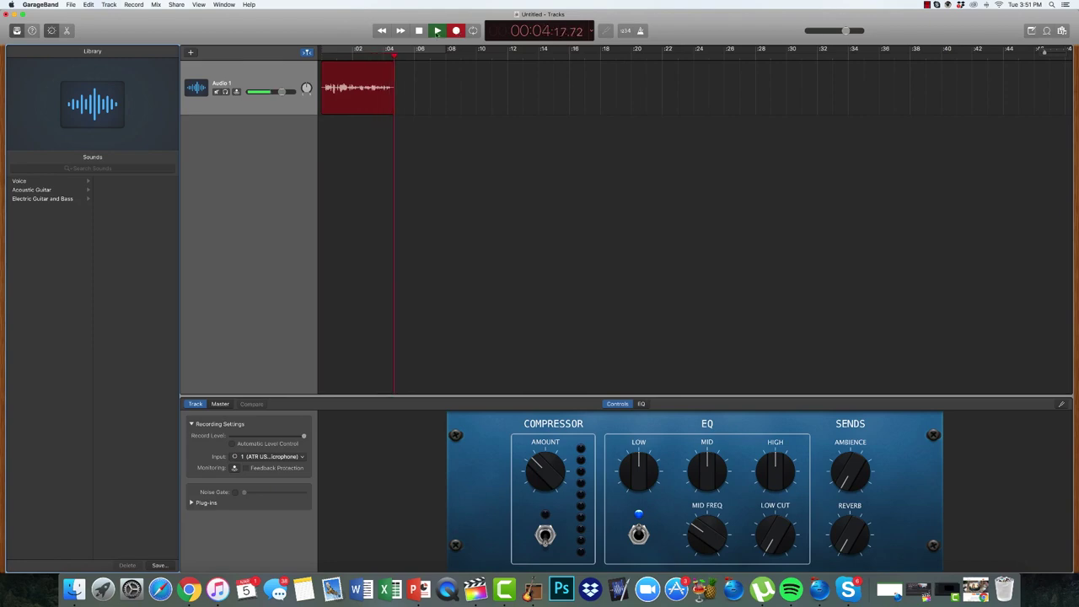
{"action": "left_click", "coordinate": [419, 32]}
{"action": "left_click_drag", "start_coordinate": [22, 9], "coordinate": [185, 38]}
Add an Audio 2 track and drop '(Intro) Underdog Empowerment.wav' from Brand Assets onto it.
{"action": "double_click", "coordinate": [167, 31]}
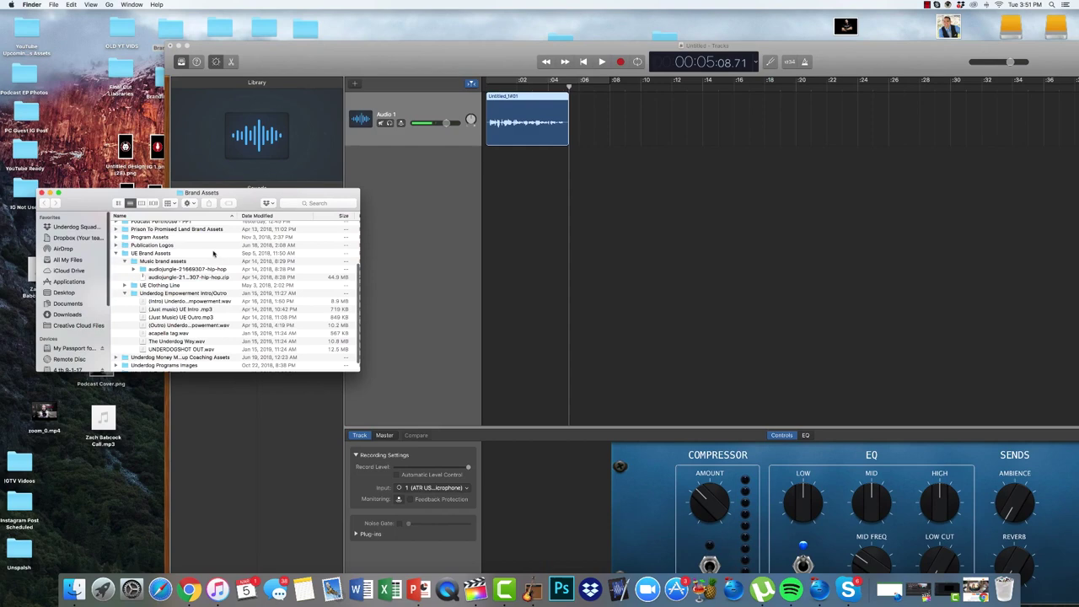
{"action": "left_click", "coordinate": [173, 301]}
{"action": "left_click", "coordinate": [355, 84]}
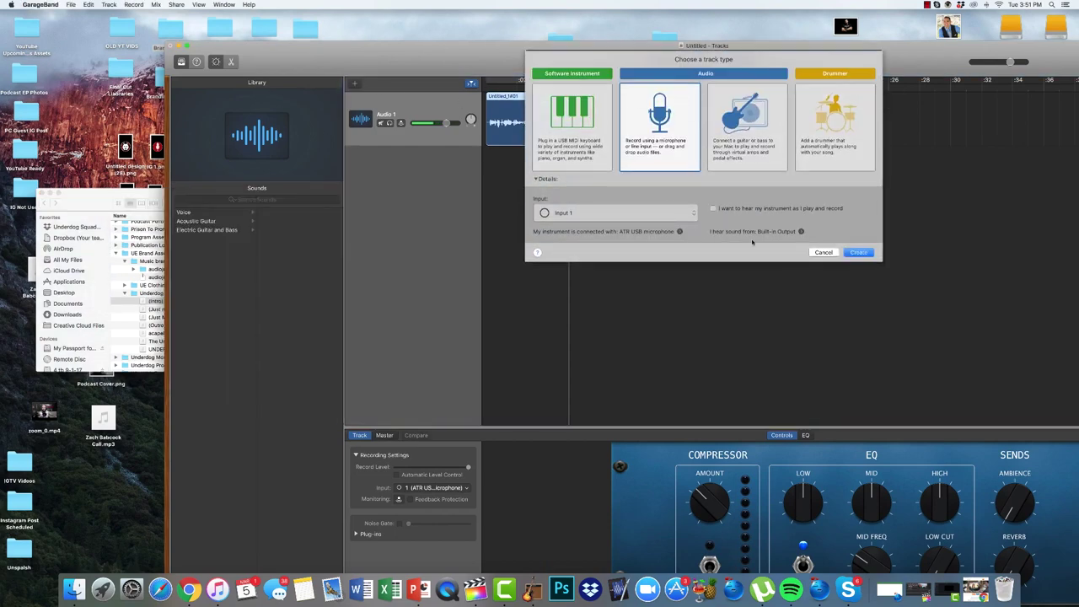
{"action": "left_click", "coordinate": [866, 255]}
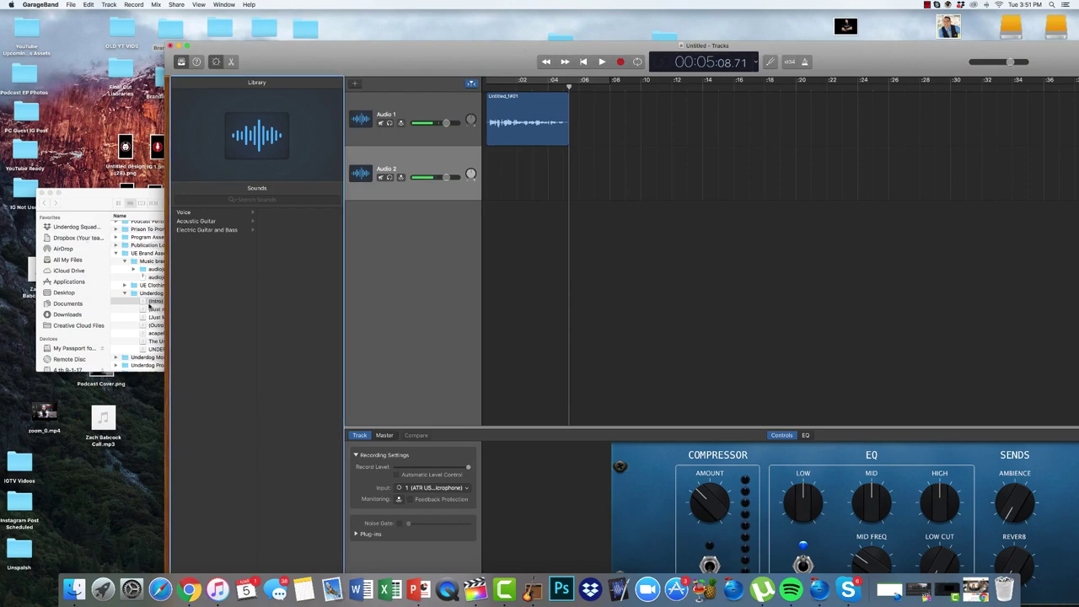
{"action": "left_click", "coordinate": [151, 305]}
{"action": "left_click_drag", "start_coordinate": [150, 305], "coordinate": [574, 181]}
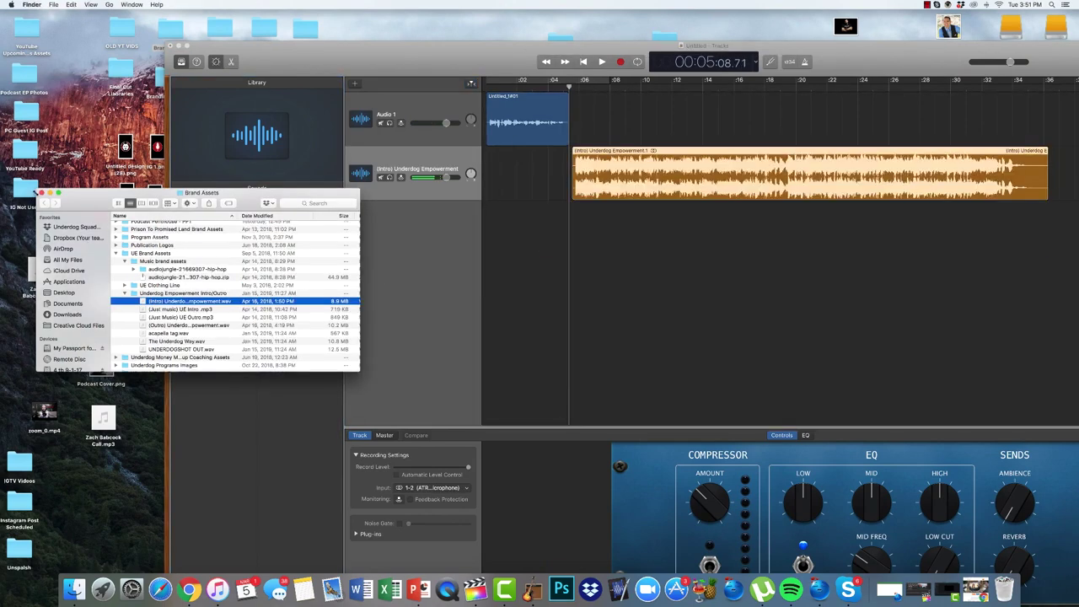
Add an empty Audio 3 track, nudge the intro region earlier, and set the playhead to 0:36.
{"action": "left_click", "coordinate": [41, 193]}
{"action": "left_click", "coordinate": [355, 82]}
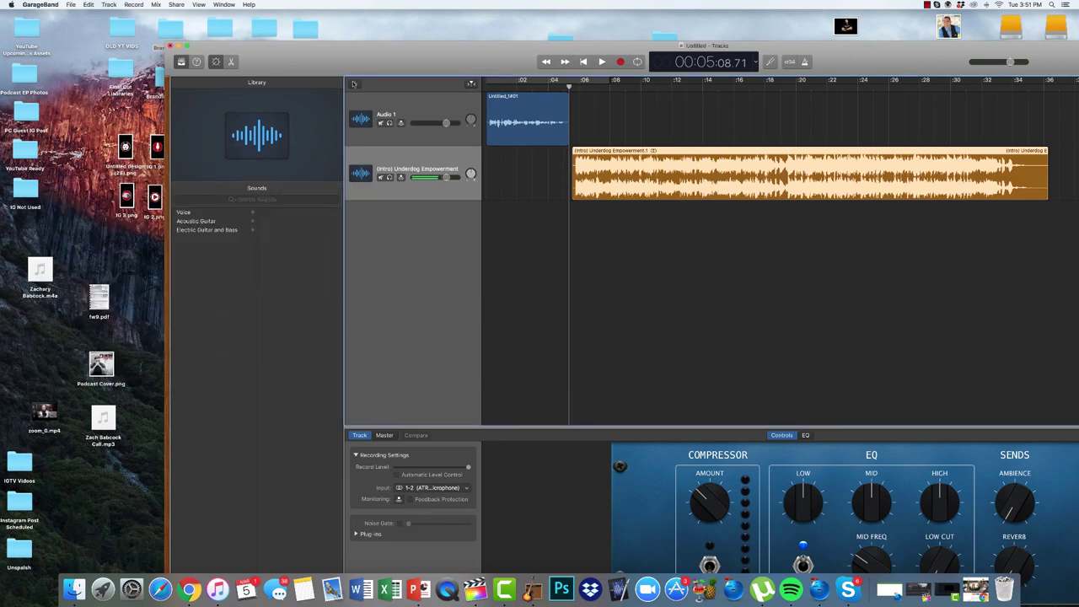
{"action": "left_click", "coordinate": [859, 253]}
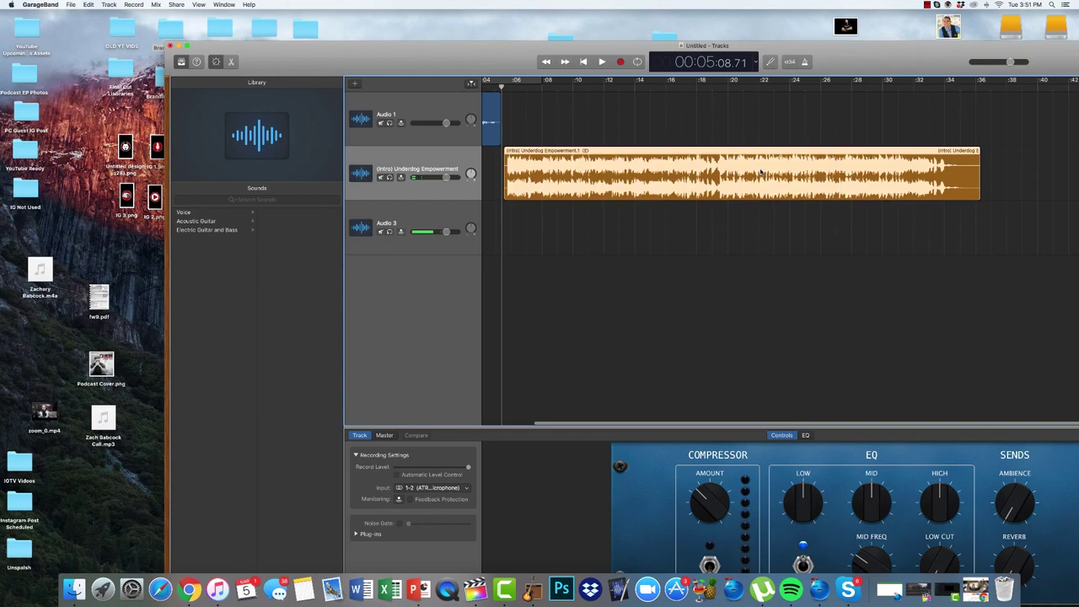
{"action": "left_click_drag", "start_coordinate": [763, 173], "coordinate": [756, 173]}
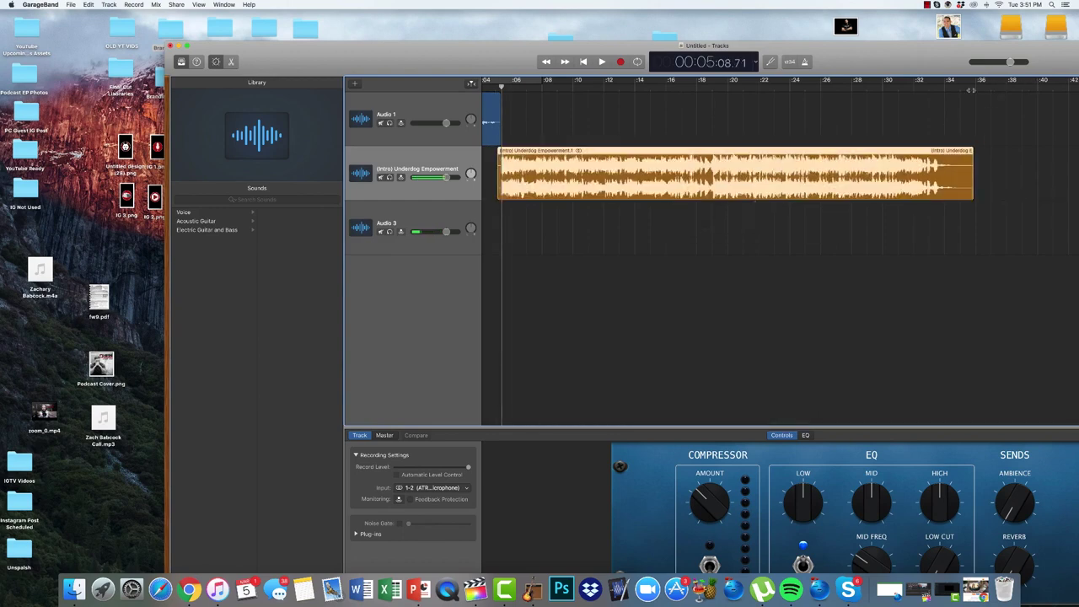
{"action": "left_click", "coordinate": [983, 88]}
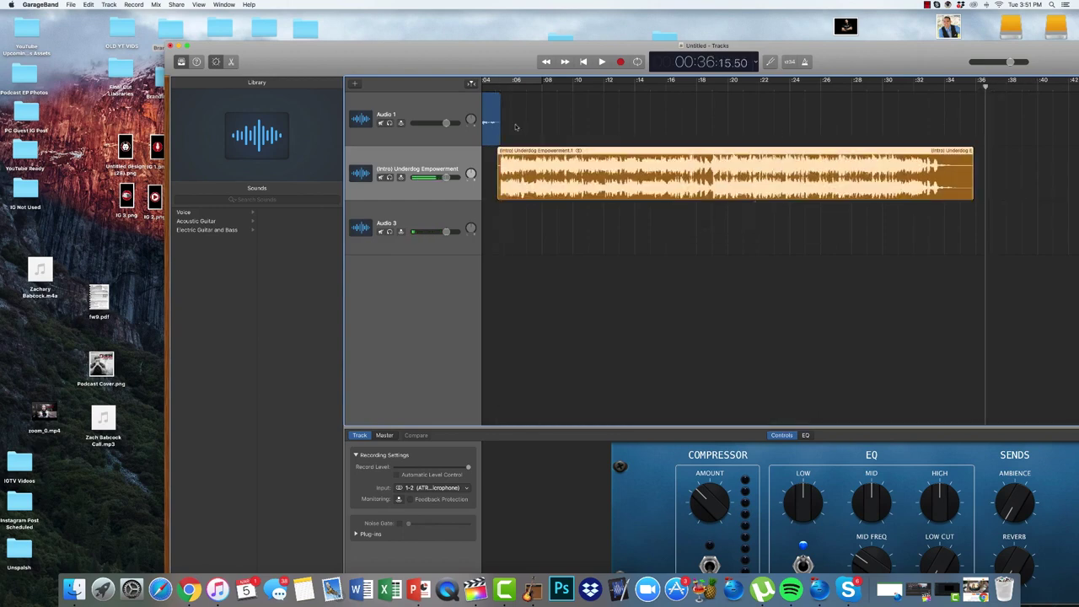
Record a voice take after the intro music and move it onto Audio 3.
{"action": "left_click", "coordinate": [622, 63]}
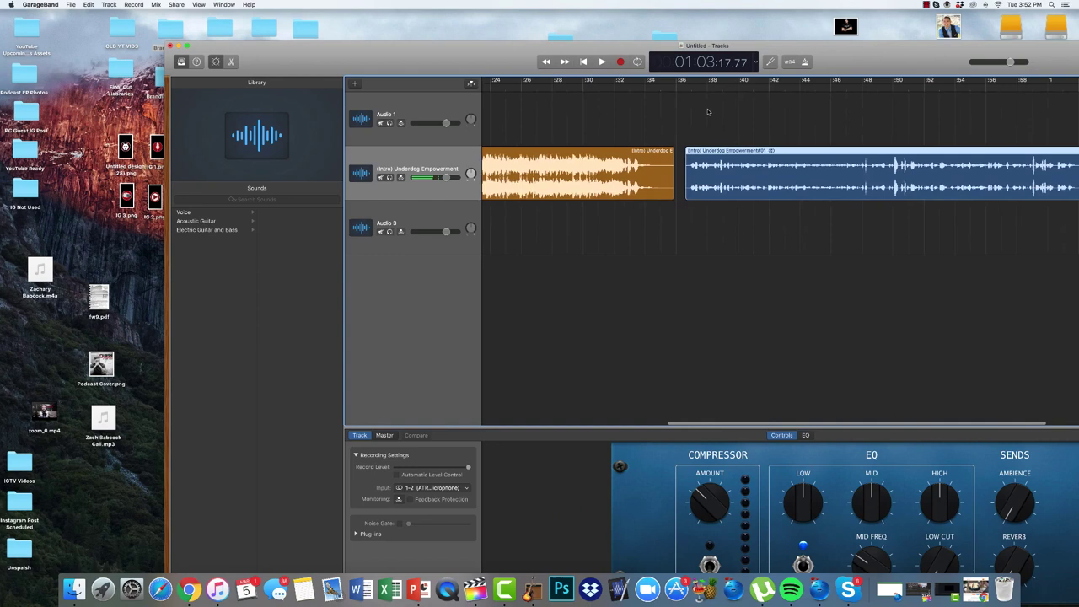
{"action": "key", "text": "space"}
{"action": "left_click_drag", "start_coordinate": [675, 181], "coordinate": [671, 228]}
Lower the intro music volume to −5.9 dB and play back from about 31 seconds.
{"action": "left_click", "coordinate": [549, 84]}
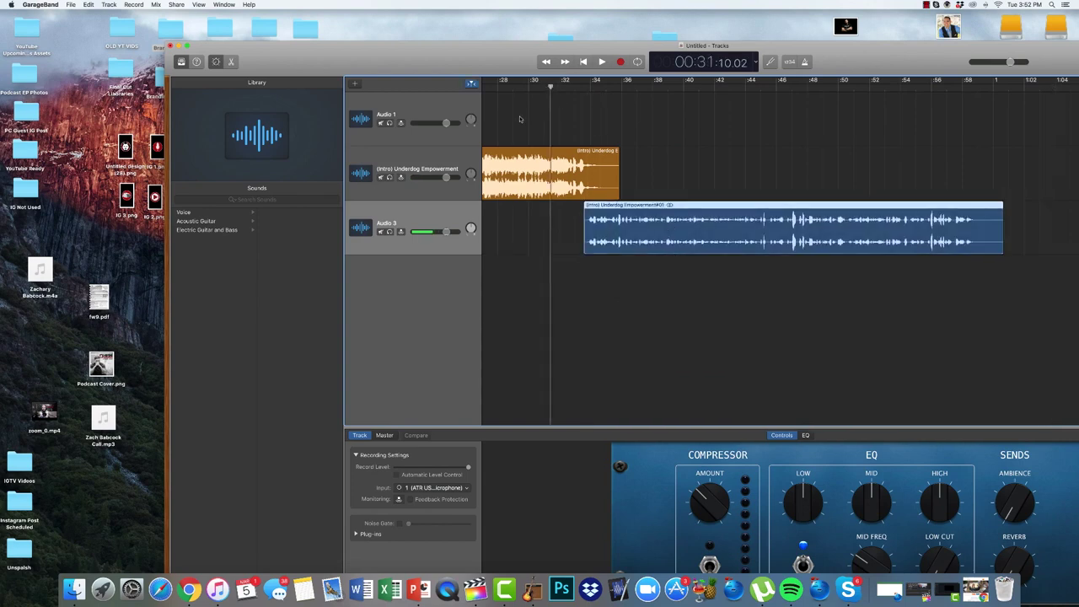
{"action": "left_click", "coordinate": [442, 177]}
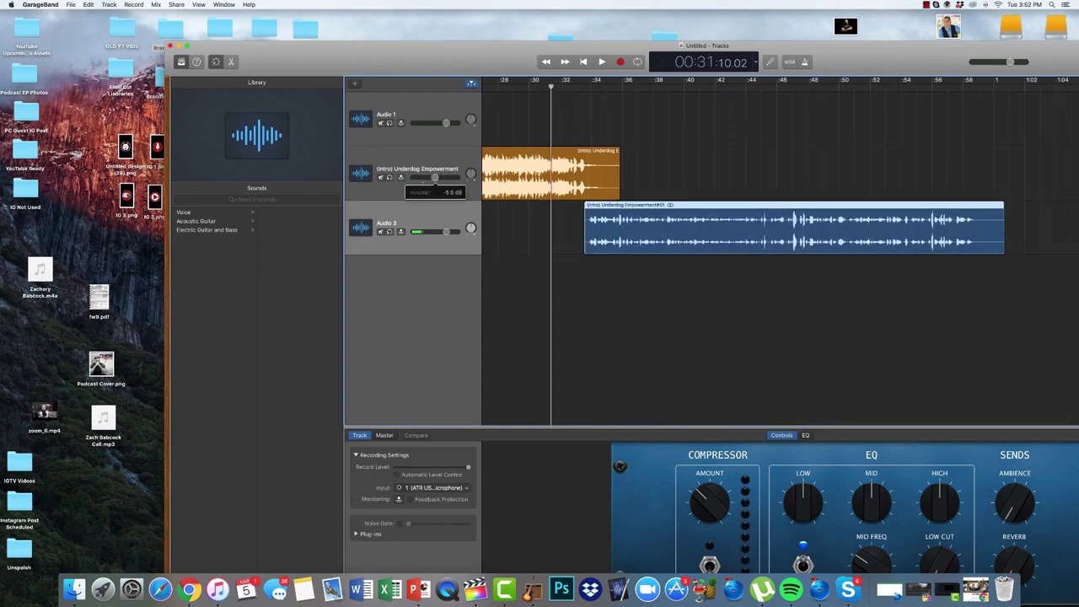
{"action": "key", "text": "space"}
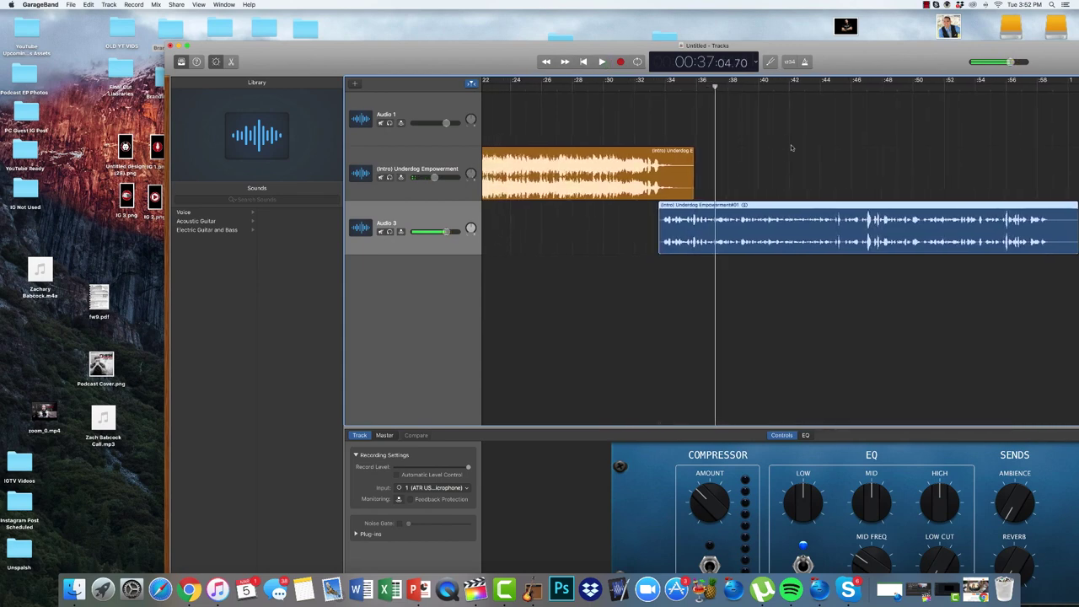
Add a fourth audio track and place RW.mp3 on it starting at 1:00.
{"action": "key", "text": "space"}
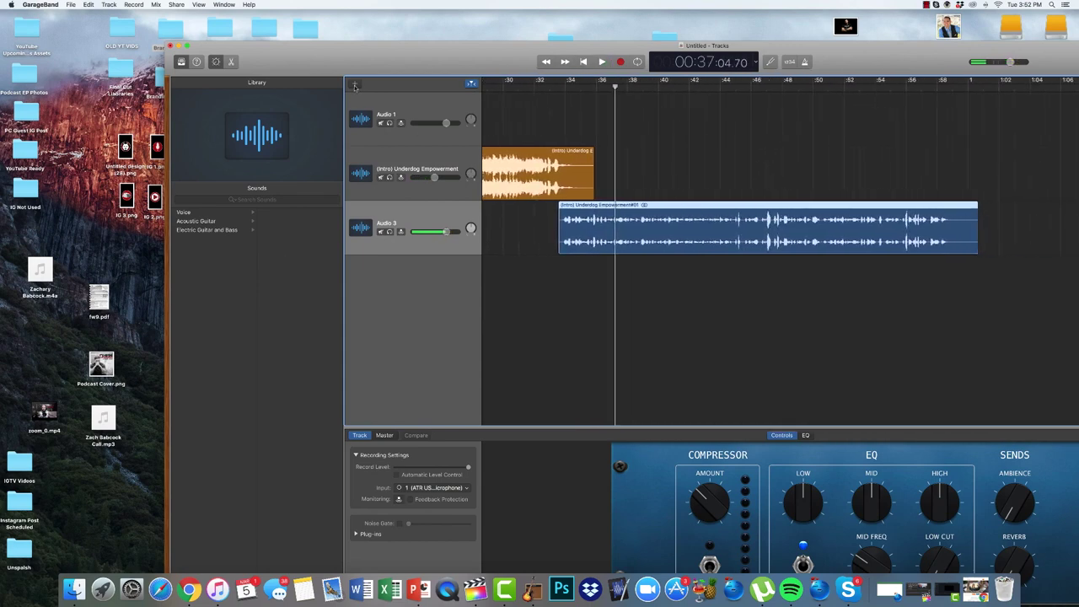
{"action": "left_click", "coordinate": [355, 84]}
{"action": "left_click", "coordinate": [859, 253]}
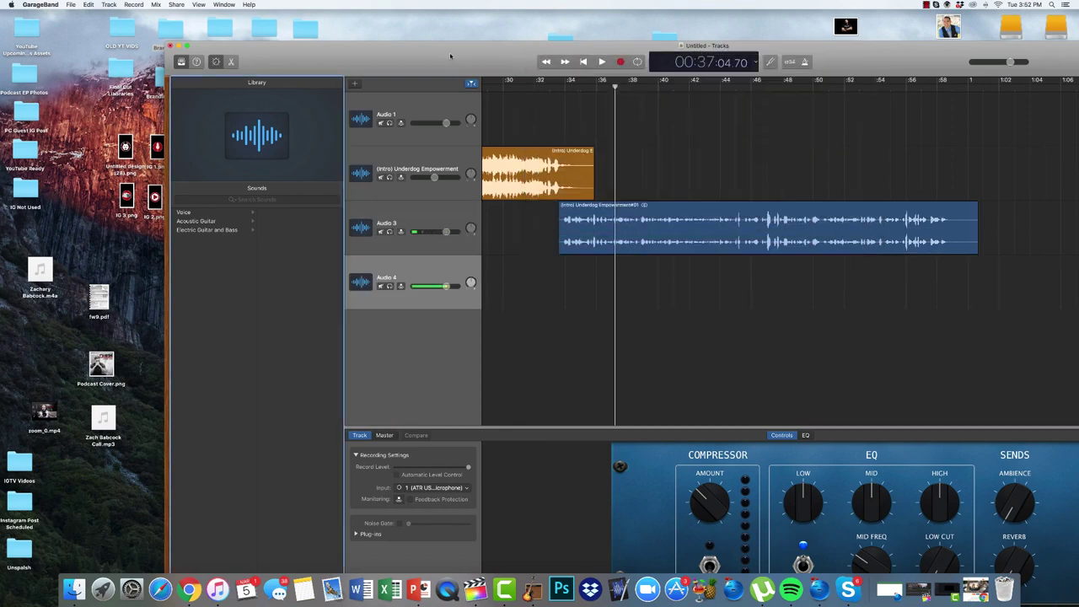
{"action": "left_click_drag", "start_coordinate": [451, 56], "coordinate": [310, 18]}
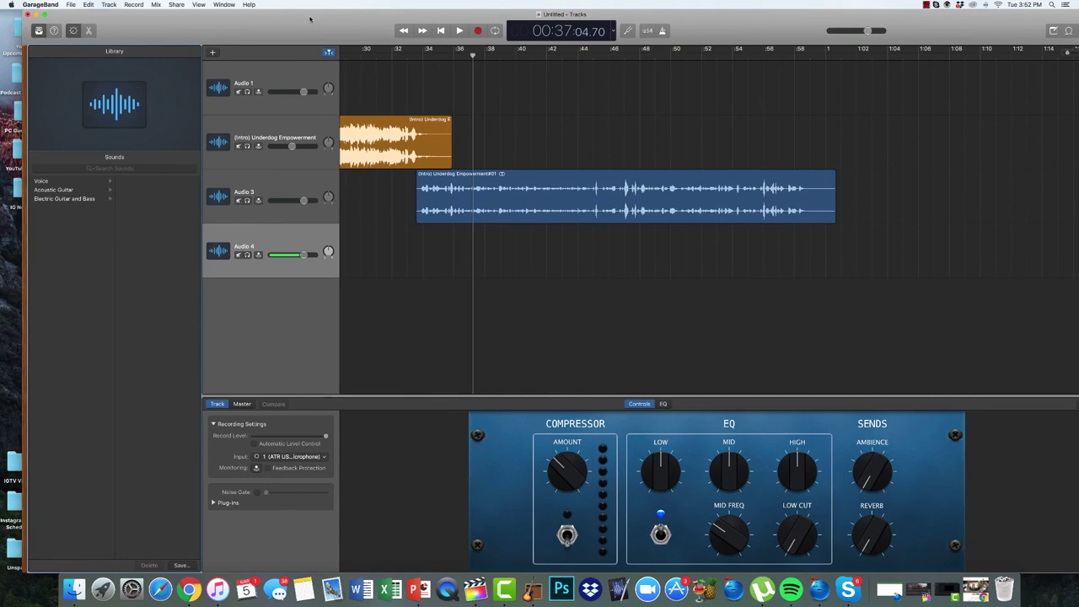
{"action": "left_click_drag", "start_coordinate": [310, 19], "coordinate": [123, 58]}
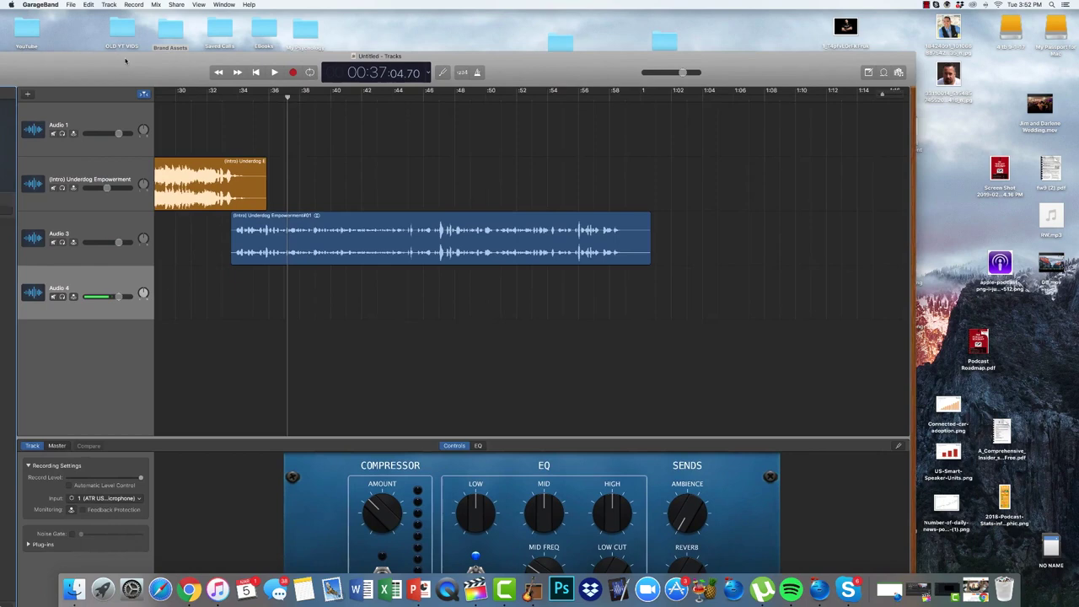
{"action": "mouse_move", "coordinate": [1052, 216]}
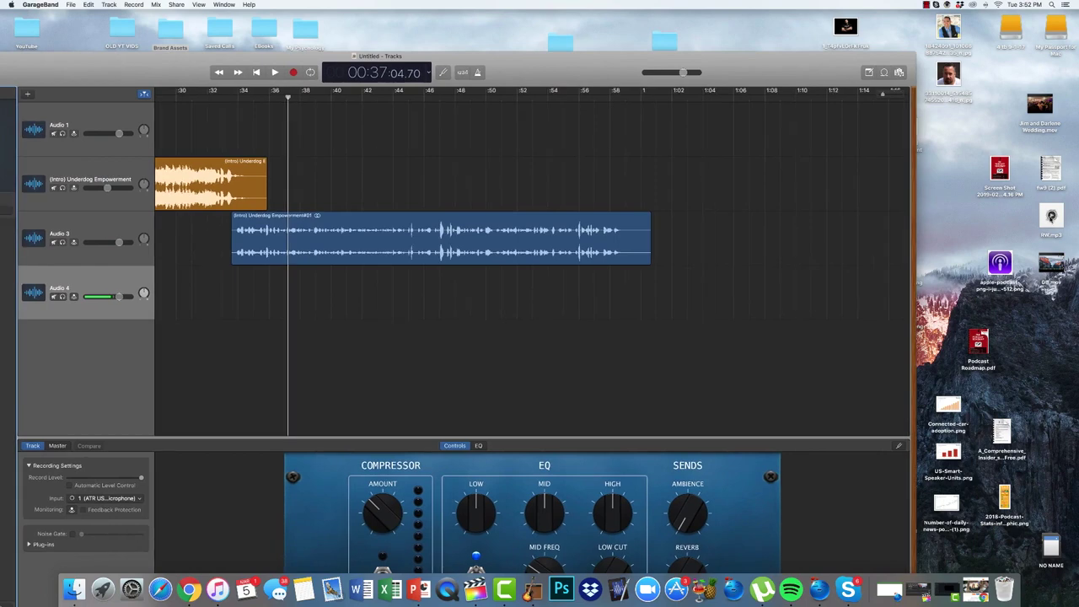
{"action": "left_click_drag", "start_coordinate": [1052, 216], "coordinate": [649, 301]}
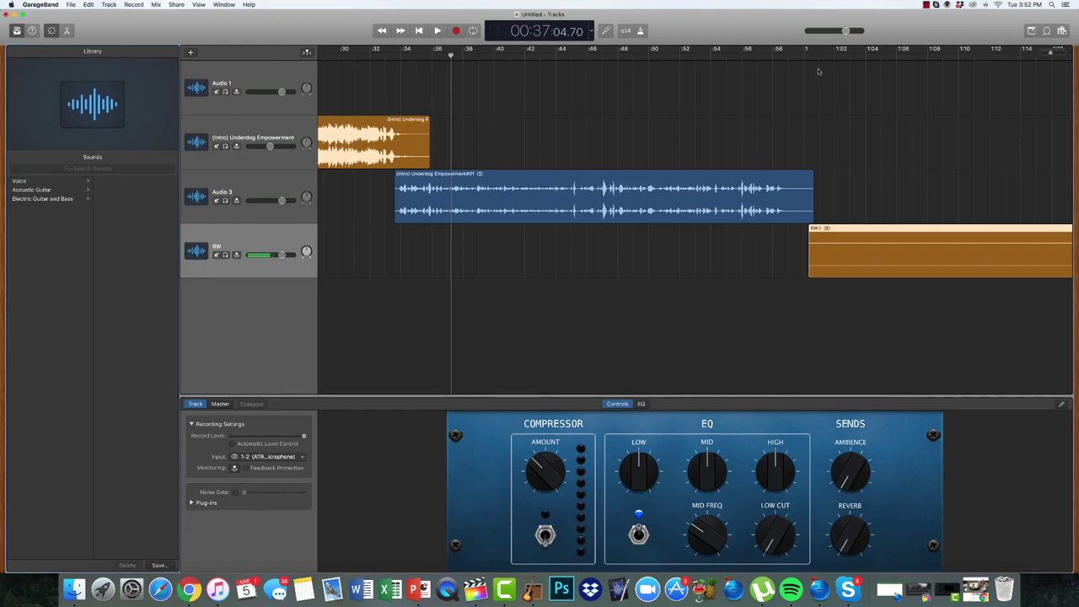
Play back the transition from the voice take into the RW recording.
{"action": "left_click", "coordinate": [799, 54]}
{"action": "key", "text": "space"}
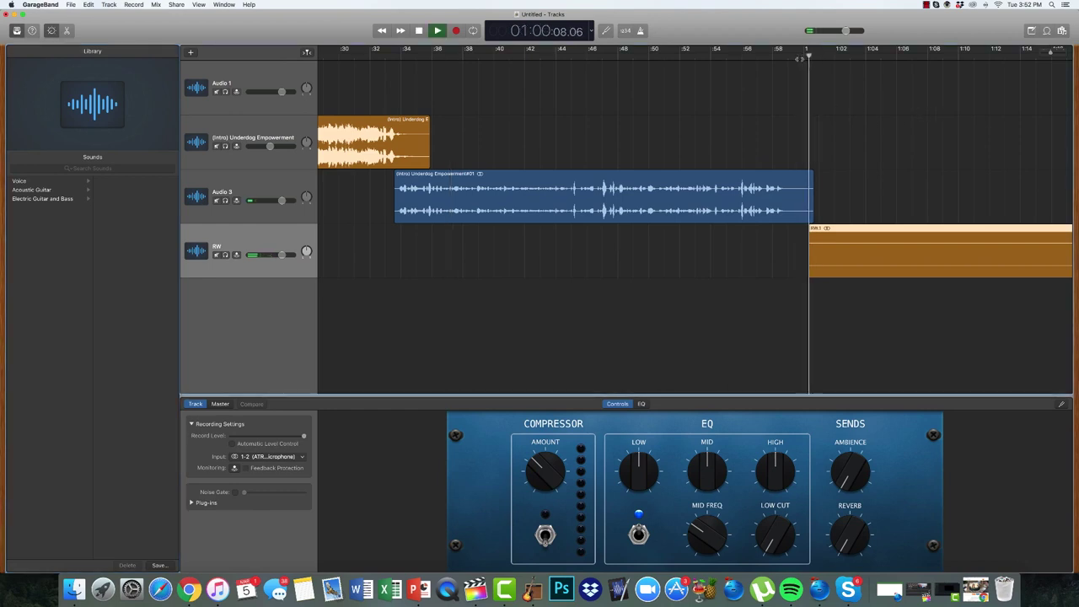
{"action": "left_click", "coordinate": [766, 54]}
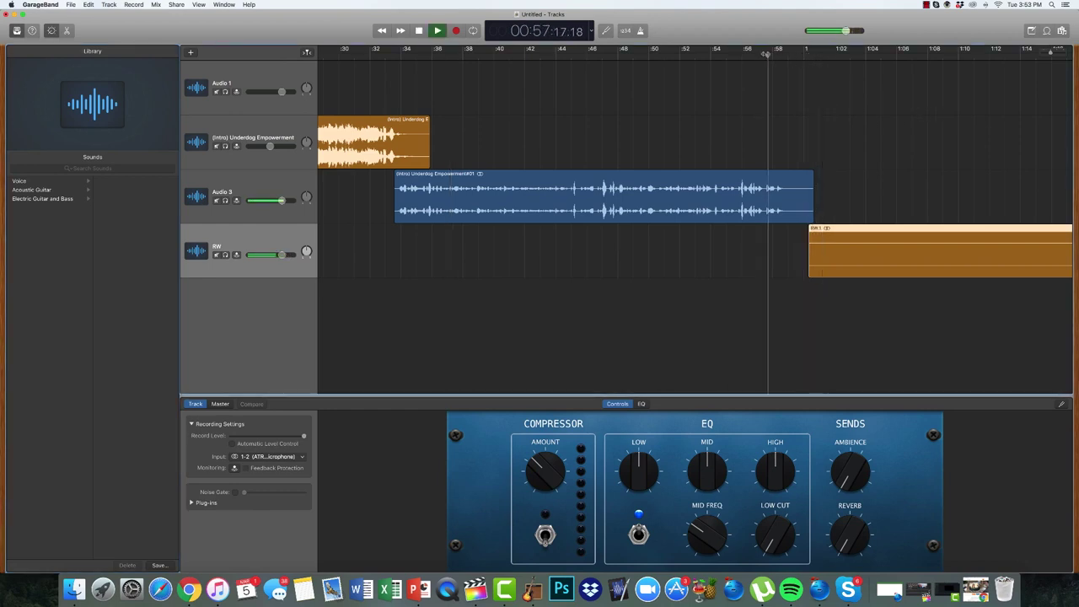
{"action": "key", "text": "space"}
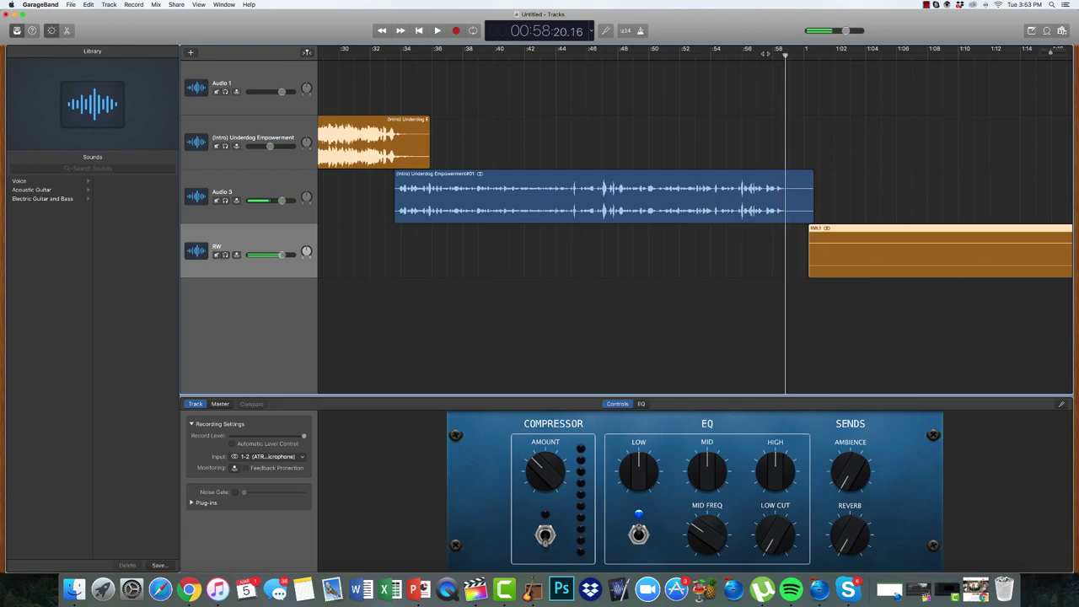
Record a short closing clip on new track Audio 5 at the end of the RW region.
{"action": "scroll", "coordinate": [733, 153], "scroll_direction": "right", "scroll_amount": 20}
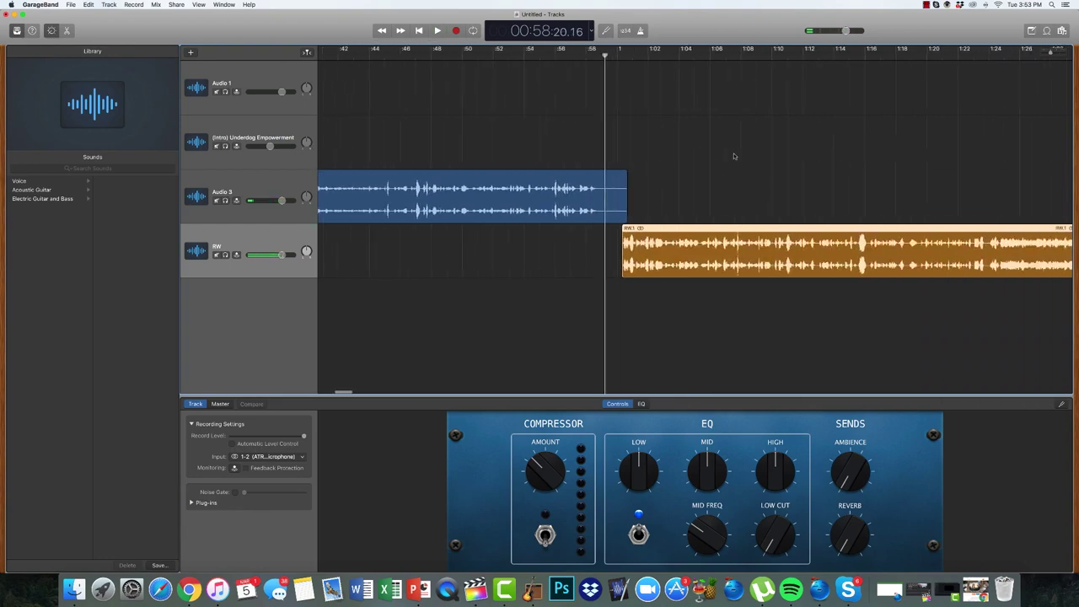
{"action": "scroll", "coordinate": [733, 156], "scroll_direction": "right", "scroll_amount": 20}
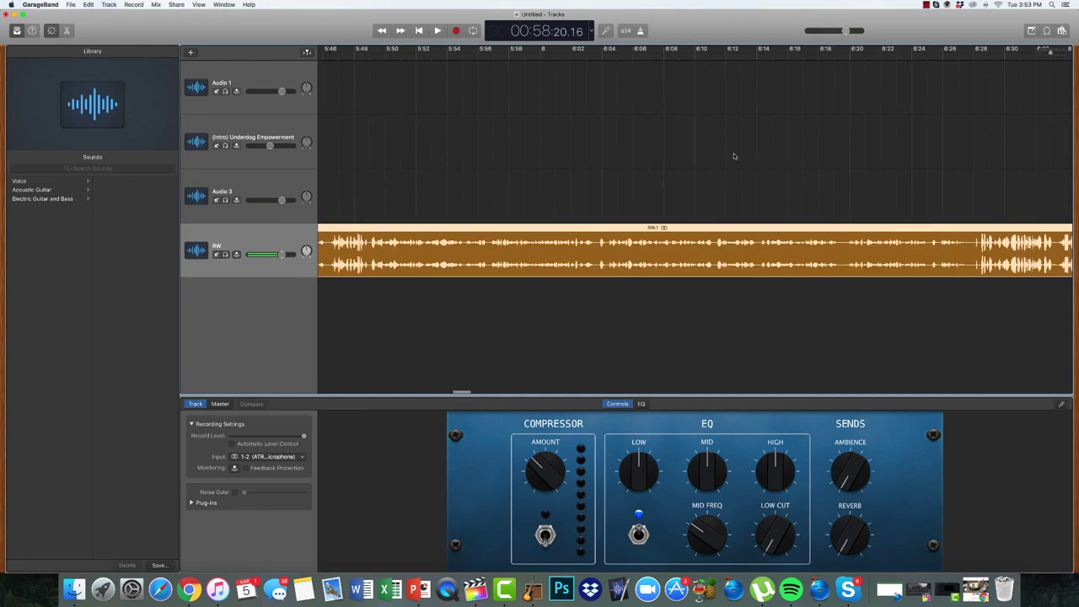
{"action": "scroll", "coordinate": [733, 156], "scroll_direction": "right", "scroll_amount": 20}
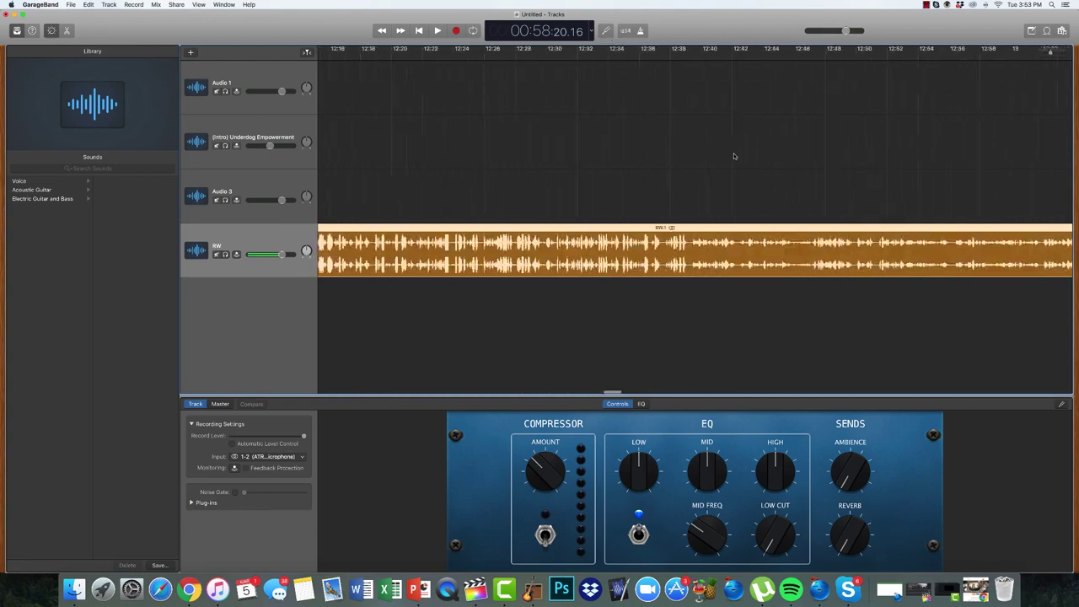
{"action": "scroll", "coordinate": [733, 156], "scroll_direction": "right", "scroll_amount": 20}
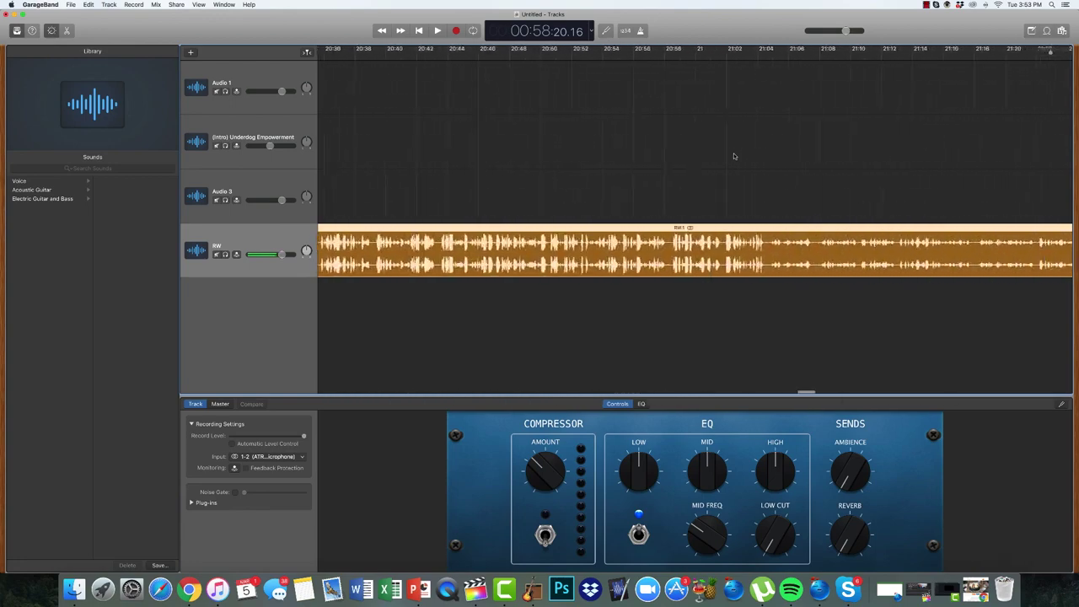
{"action": "key", "text": "End"}
{"action": "key", "text": "r"}
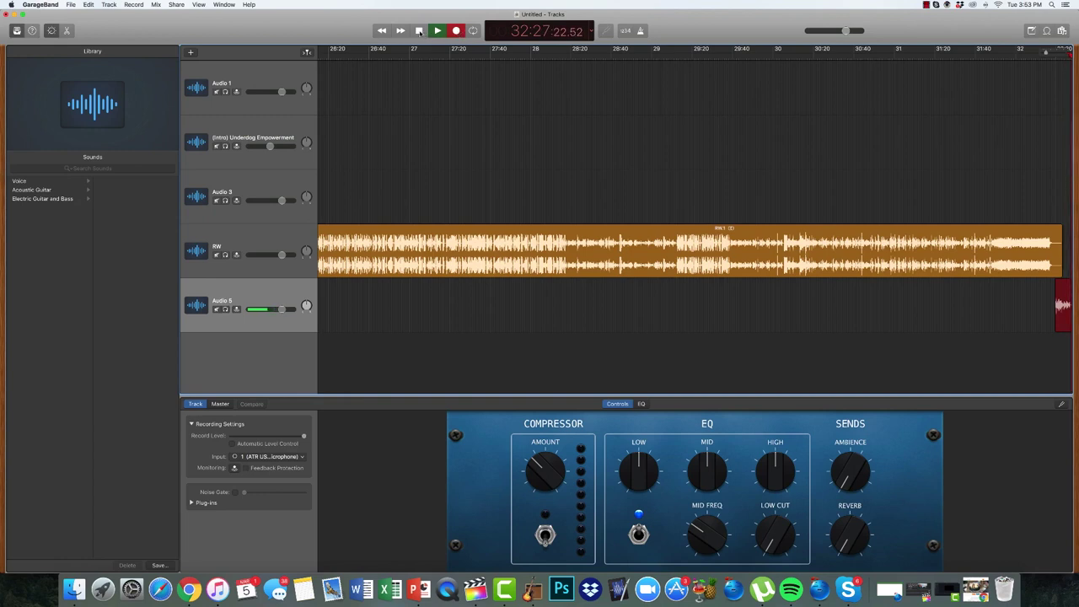
{"action": "left_click", "coordinate": [419, 30]}
Add an empty Audio 6 track and open the Brand Assets folder on the desktop.
{"action": "scroll", "coordinate": [866, 104], "scroll_direction": "right", "scroll_amount": 3}
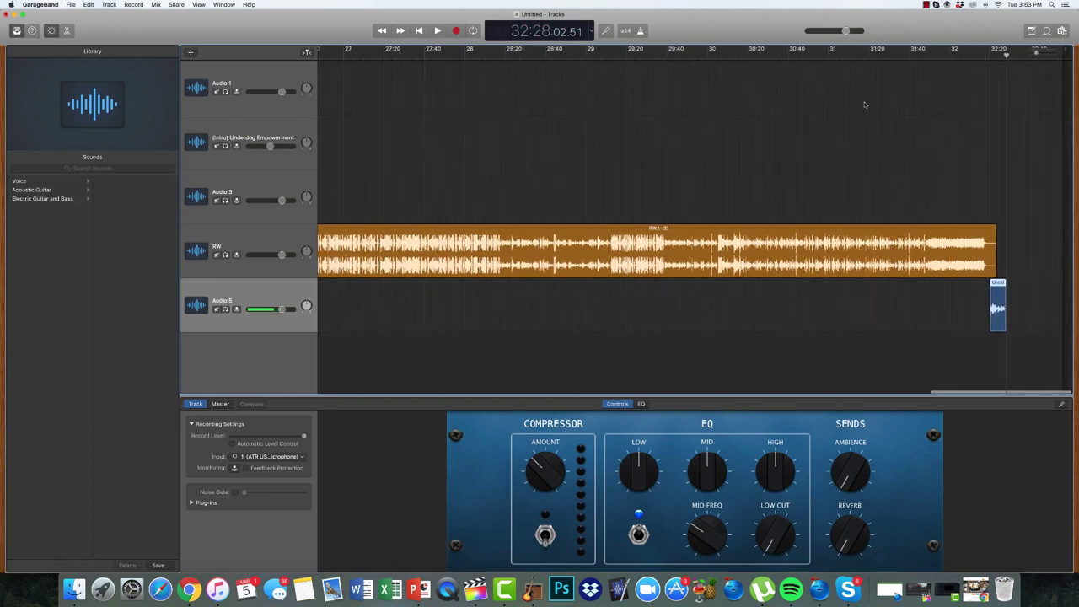
{"action": "left_click", "coordinate": [190, 52]}
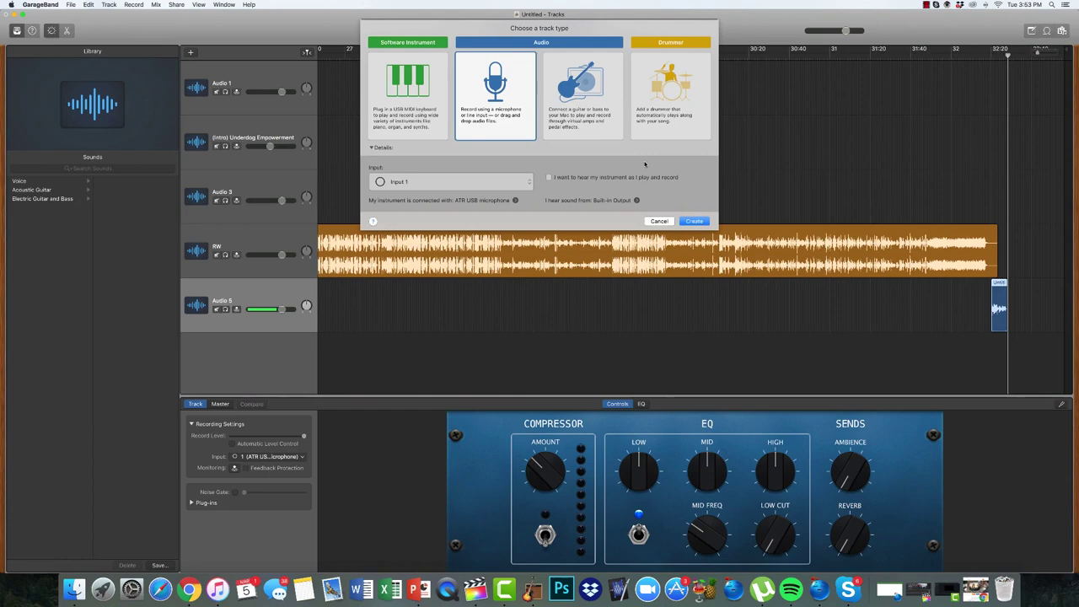
{"action": "left_click", "coordinate": [694, 221]}
{"action": "left_click_drag", "start_coordinate": [540, 14], "coordinate": [748, 68]}
{"action": "double_click", "coordinate": [175, 35]}
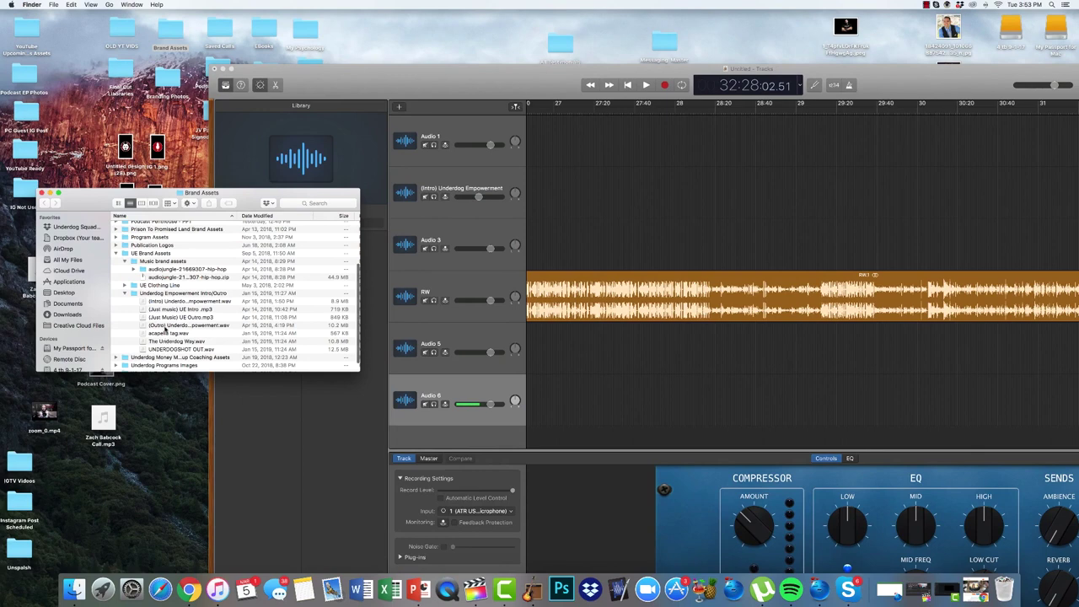
Drop the (Outro) Underdog Empowerment WAV onto Audio 6 and slide it after the Audio 5 clip.
{"action": "left_click_drag", "start_coordinate": [166, 329], "coordinate": [1011, 403]}
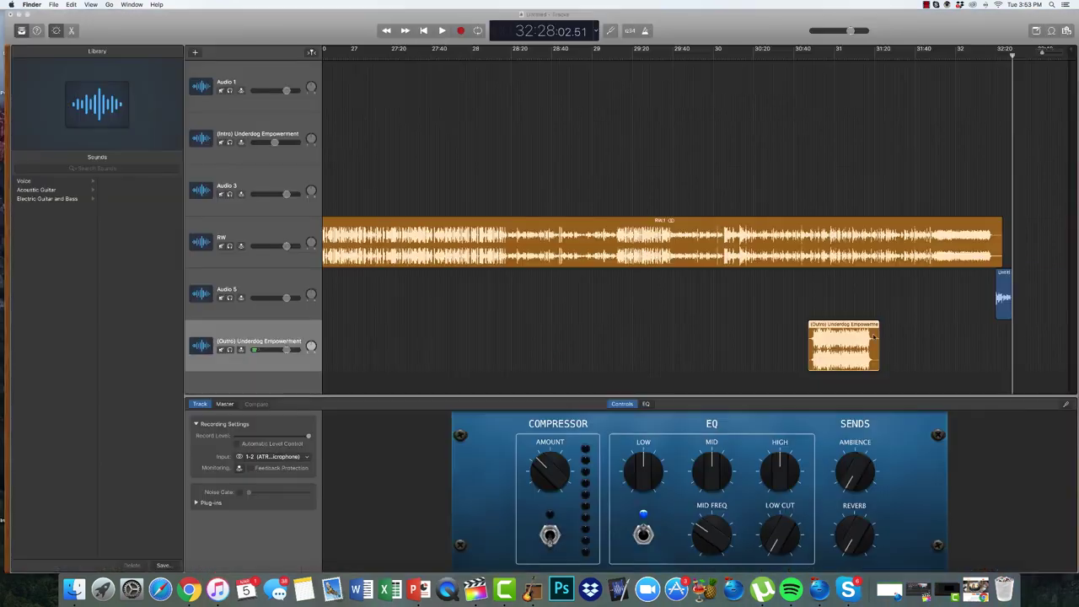
{"action": "left_click_drag", "start_coordinate": [874, 335], "coordinate": [1050, 342]}
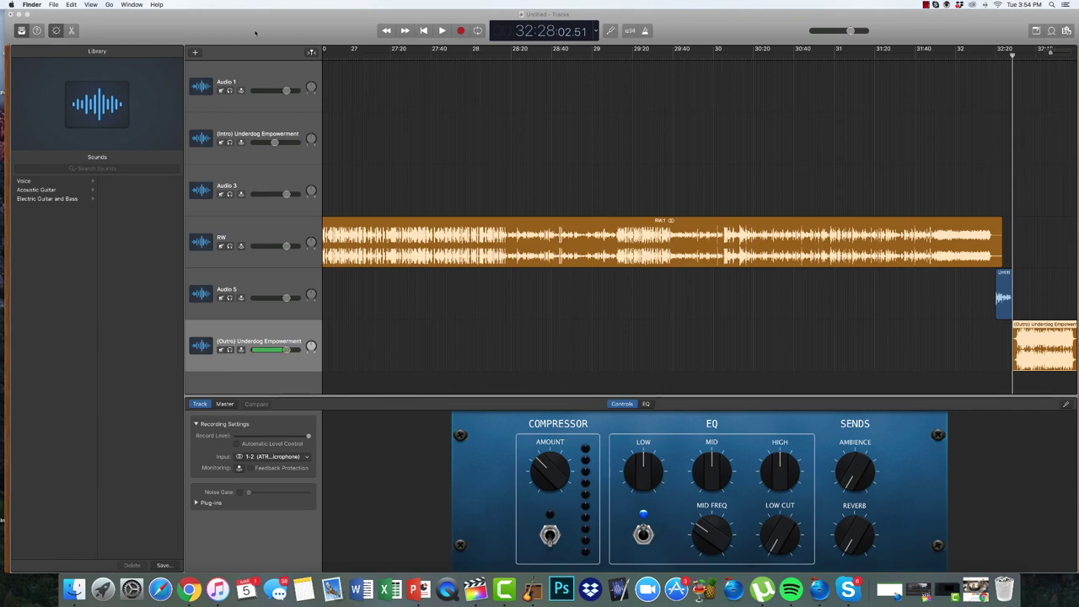
{"action": "left_click_drag", "start_coordinate": [255, 33], "coordinate": [248, 32]}
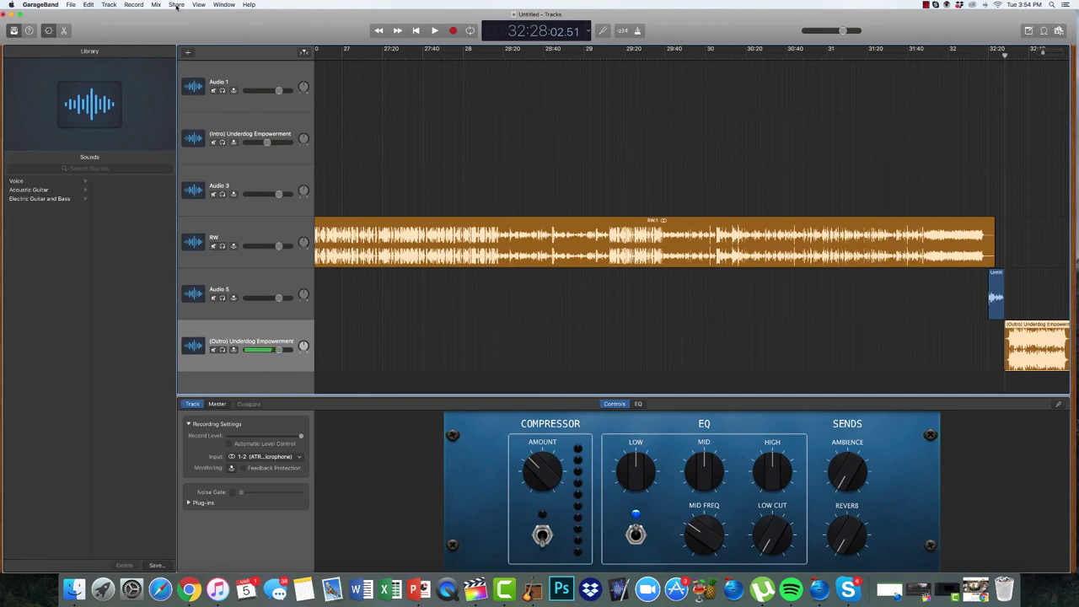
Export the song to disk as a High Quality 192 kBit/s MP3, editing the file name to end in '00'.
{"action": "left_click", "coordinate": [176, 5]}
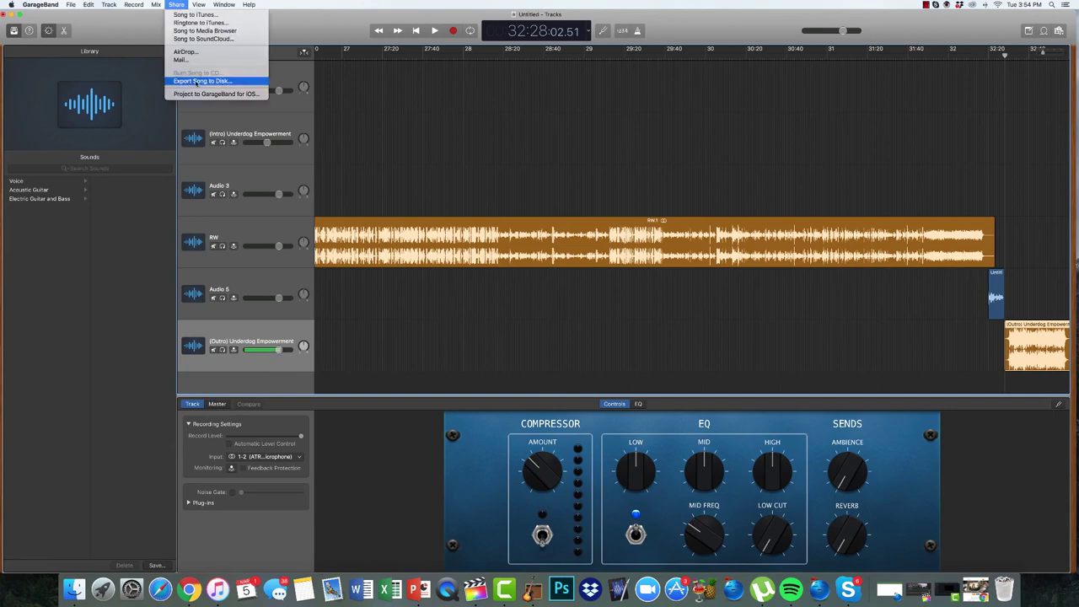
{"action": "left_click", "coordinate": [197, 82]}
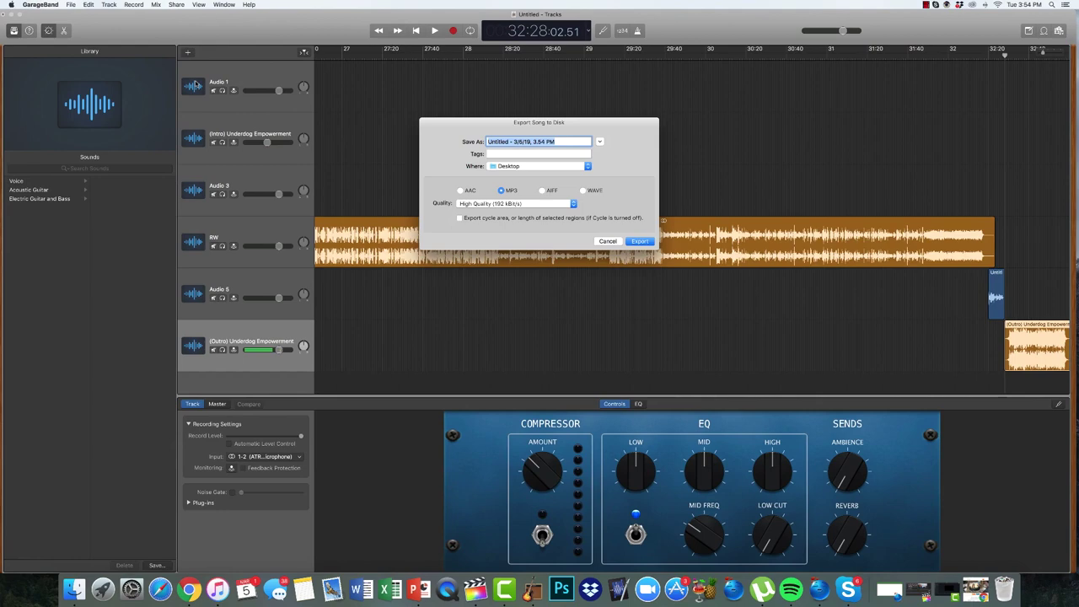
{"action": "key", "text": "BackSpace"}
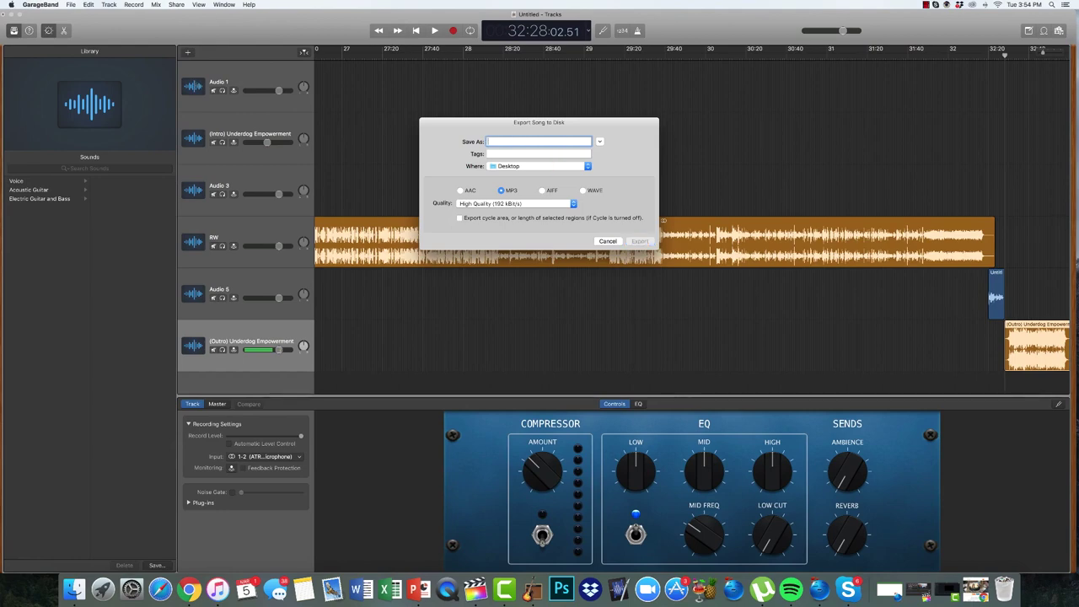
{"action": "type", "text": "002 - Daniel Drops Bombs"}
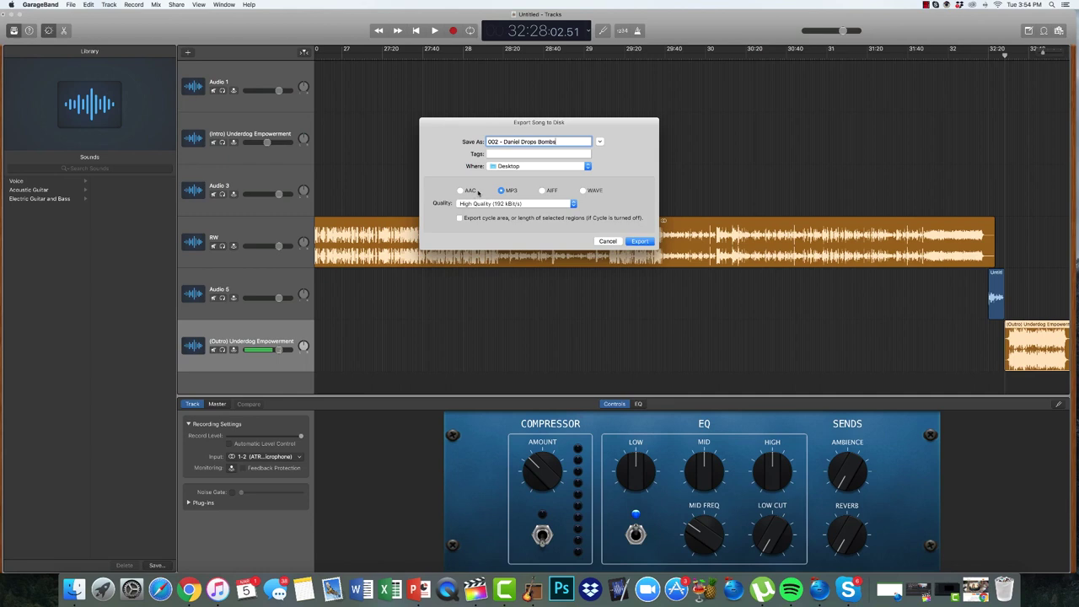
{"action": "left_click", "coordinate": [562, 207]}
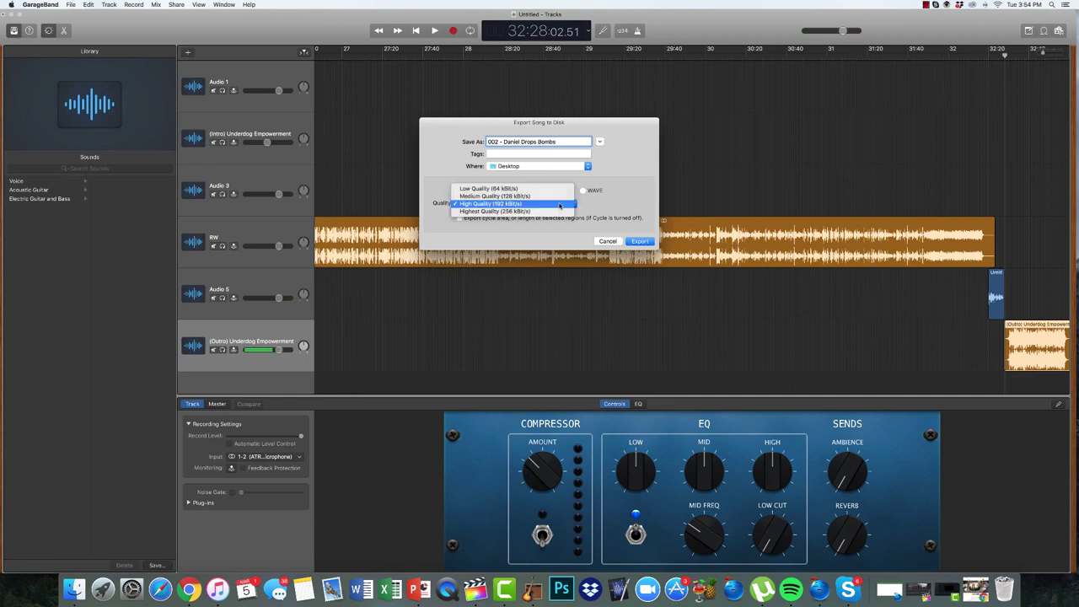
{"action": "left_click", "coordinate": [478, 204]}
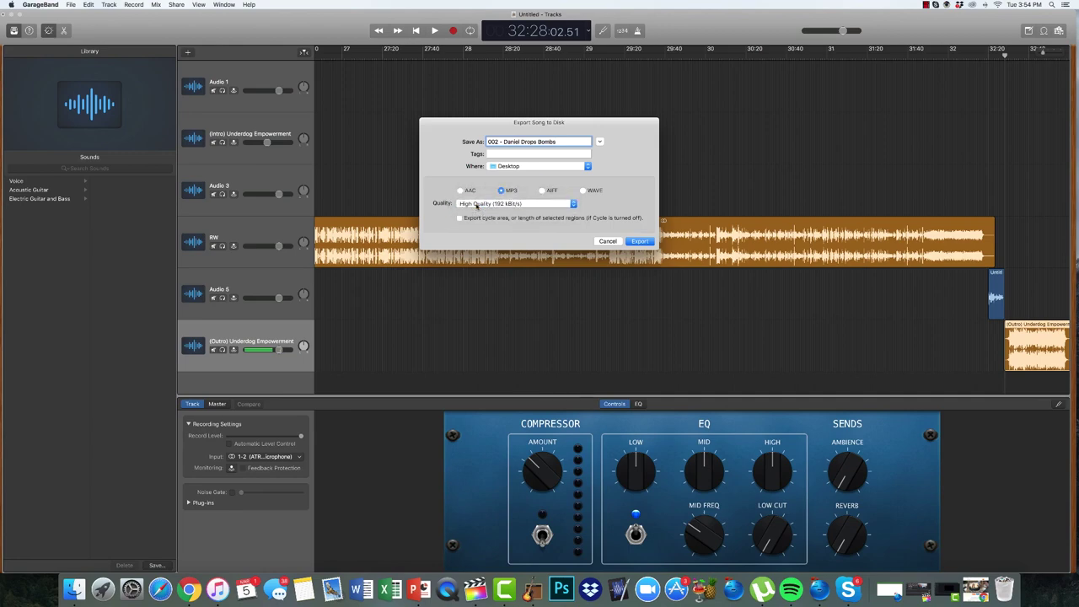
{"action": "left_click", "coordinate": [640, 242]}
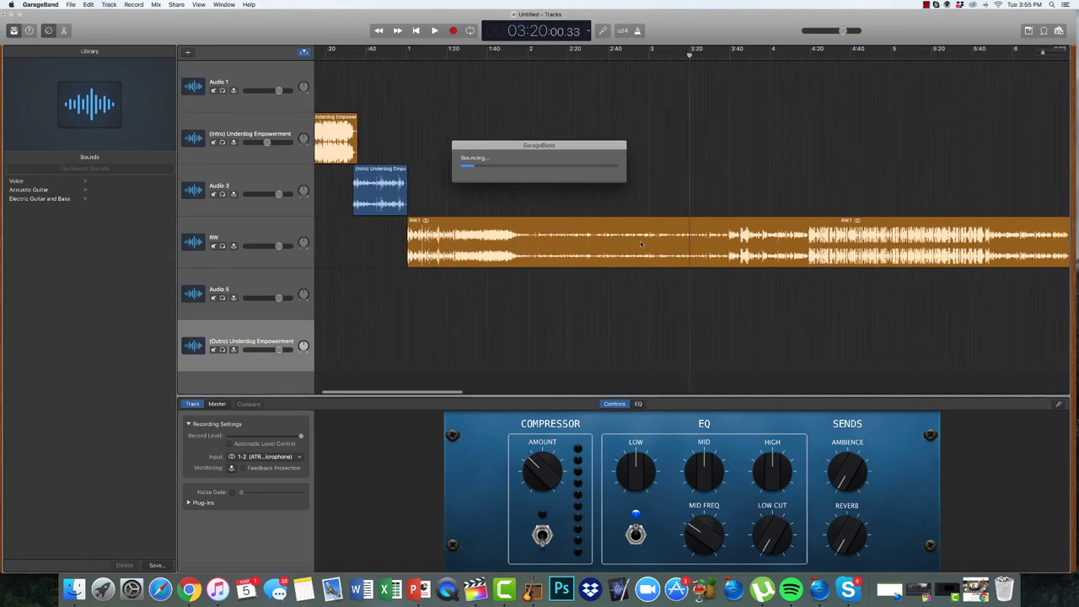
Quit GarageBand without saving the project and dismiss the notification banner.
{"action": "left_click", "coordinate": [33, 6]}
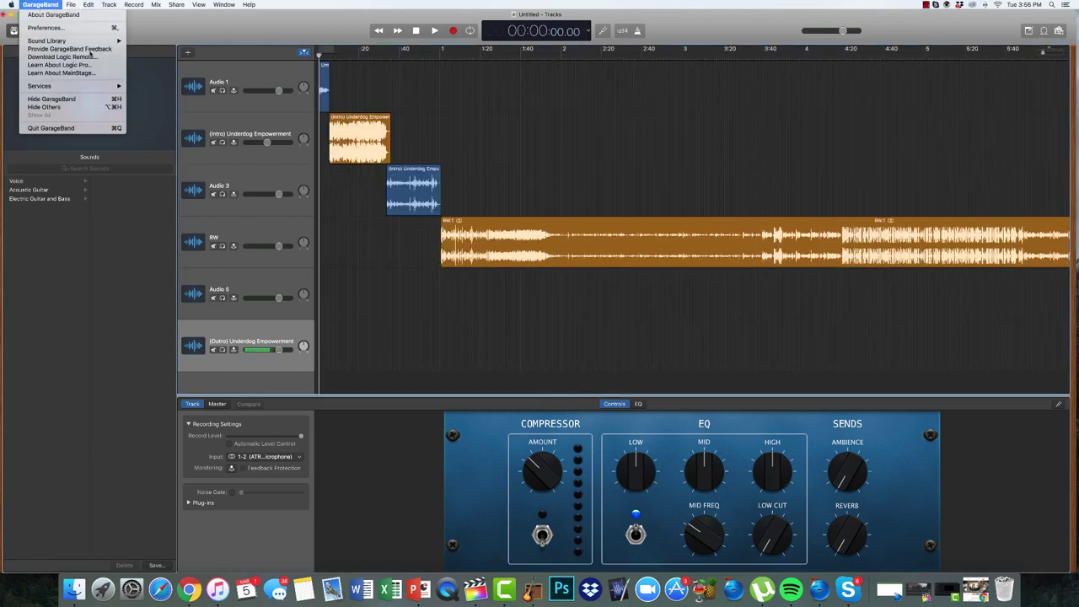
{"action": "left_click", "coordinate": [51, 128]}
{"action": "left_click", "coordinate": [516, 186]}
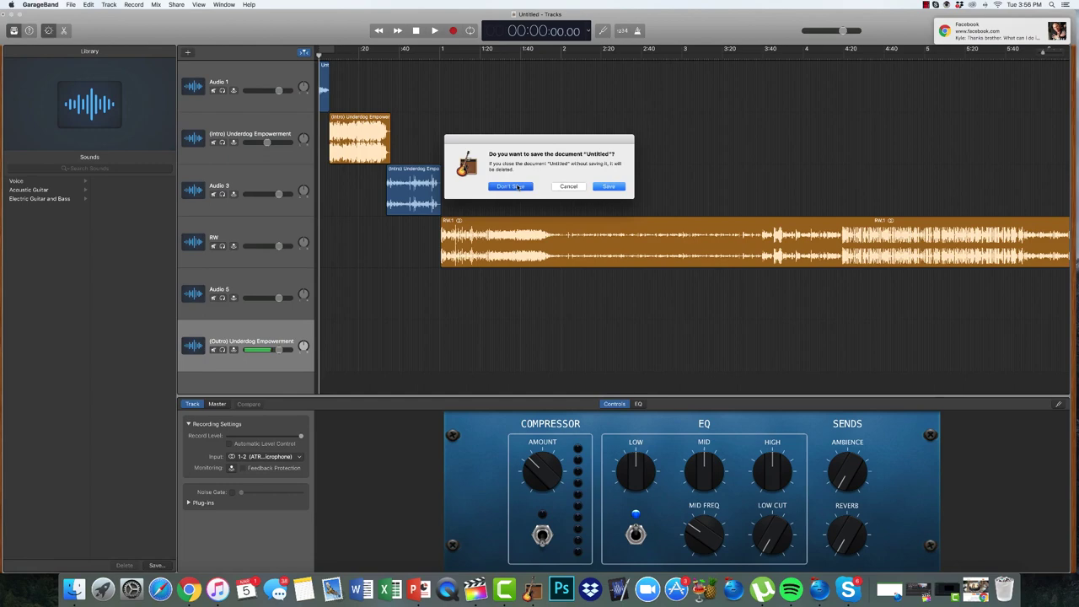
{"action": "left_click", "coordinate": [988, 42]}
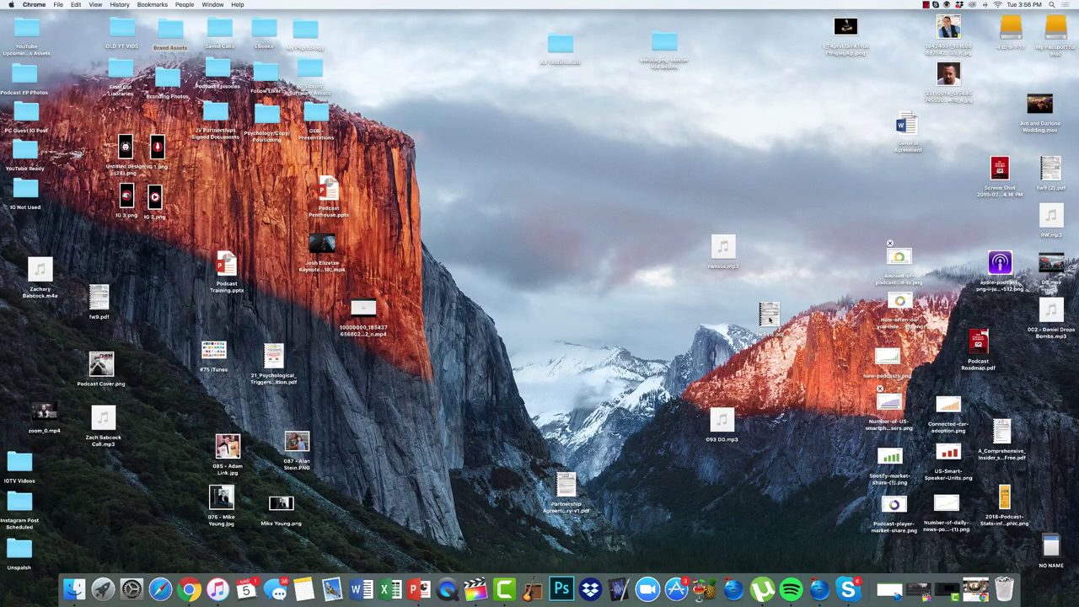
Move the exported MP3 onto the desktop and open iTunes to its music library.
{"action": "left_click_drag", "start_coordinate": [1051, 310], "coordinate": [835, 192]}
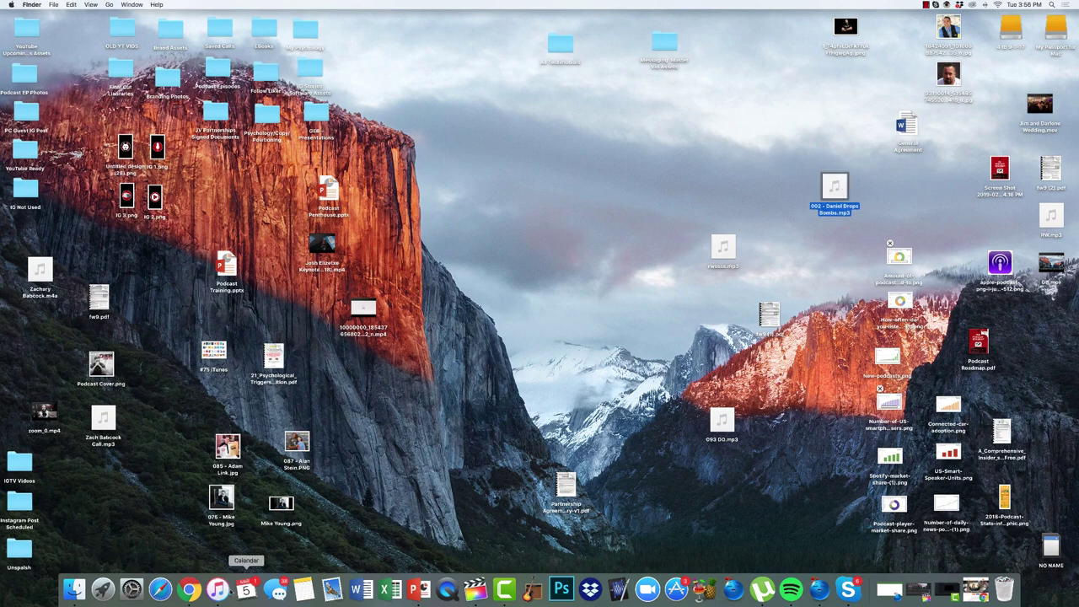
{"action": "left_click", "coordinate": [217, 589]}
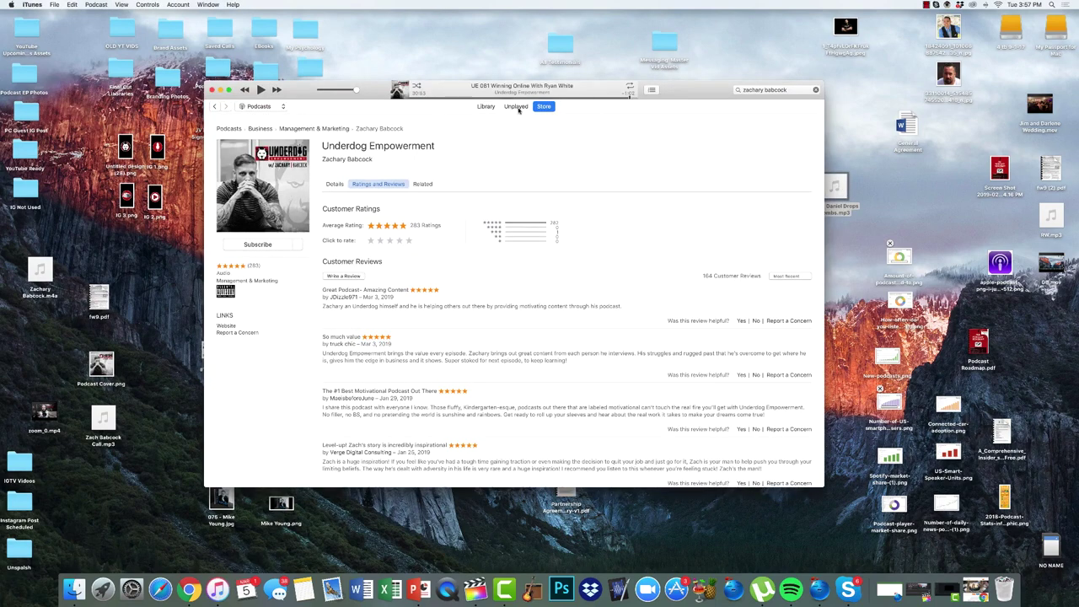
{"action": "left_click", "coordinate": [486, 106]}
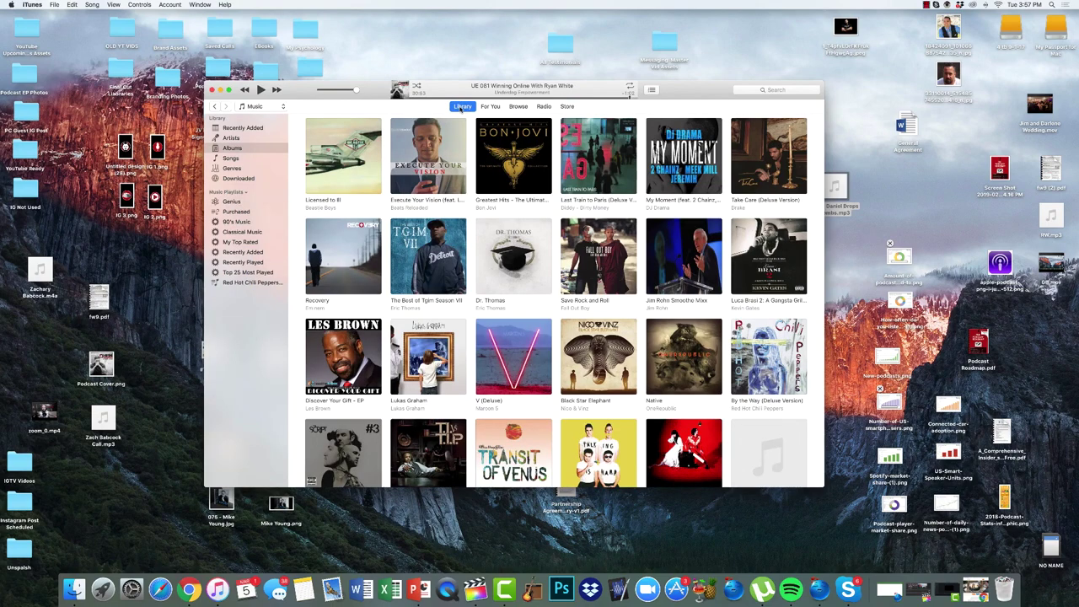
Change the iTunes library type from Music to Podcasts.
{"action": "scroll", "coordinate": [527, 201], "scroll_direction": "down", "scroll_amount": 5}
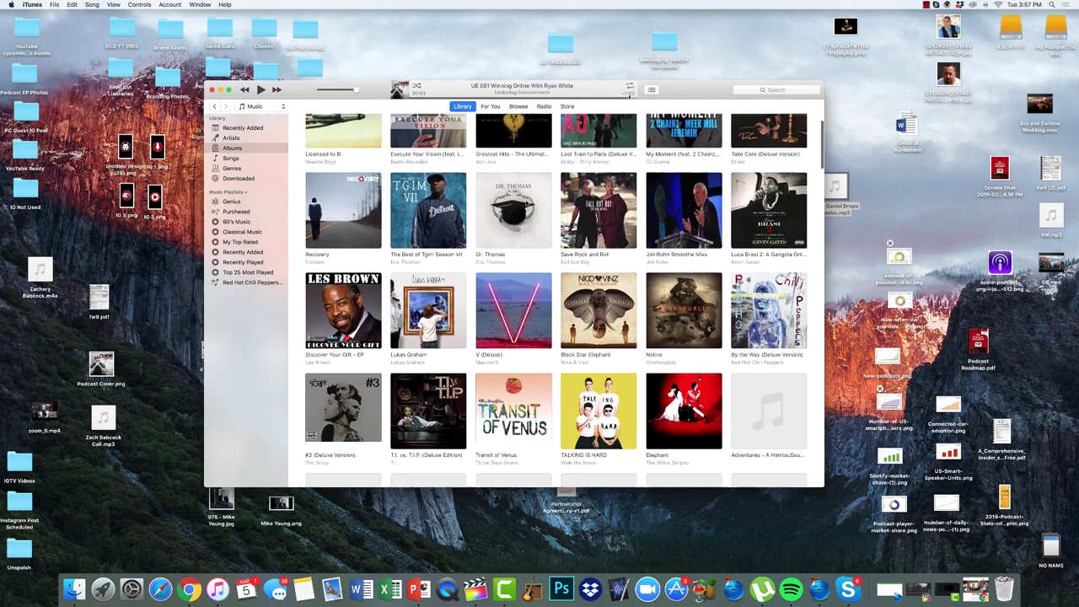
{"action": "scroll", "coordinate": [527, 203], "scroll_direction": "up", "scroll_amount": 5}
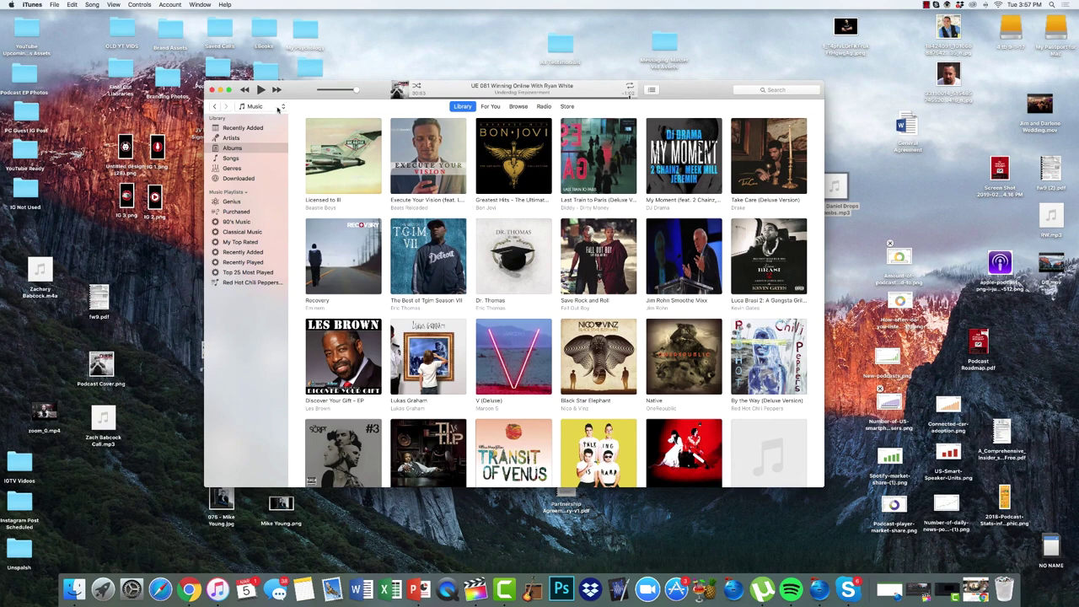
{"action": "left_click", "coordinate": [275, 108]}
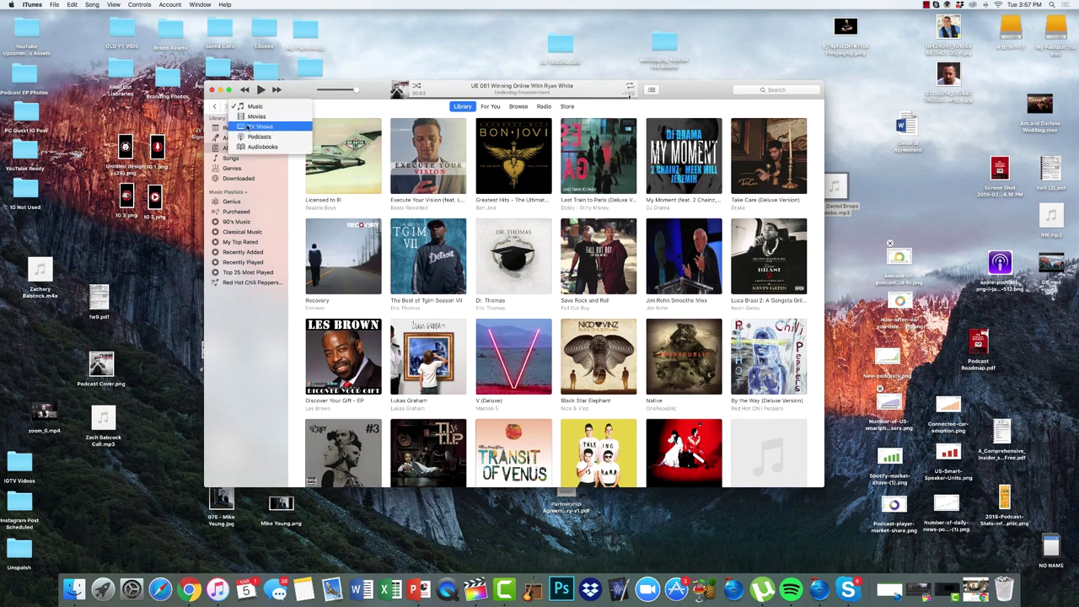
{"action": "left_click", "coordinate": [267, 137]}
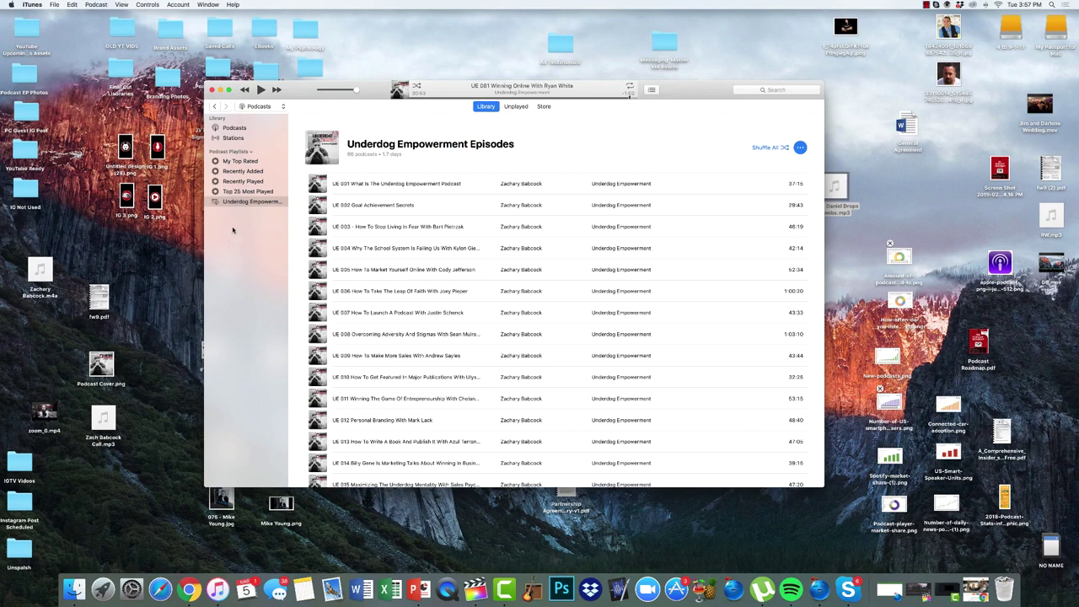
Create an empty test playlist in the sidebar, then delete it.
{"action": "left_click", "coordinate": [250, 155]}
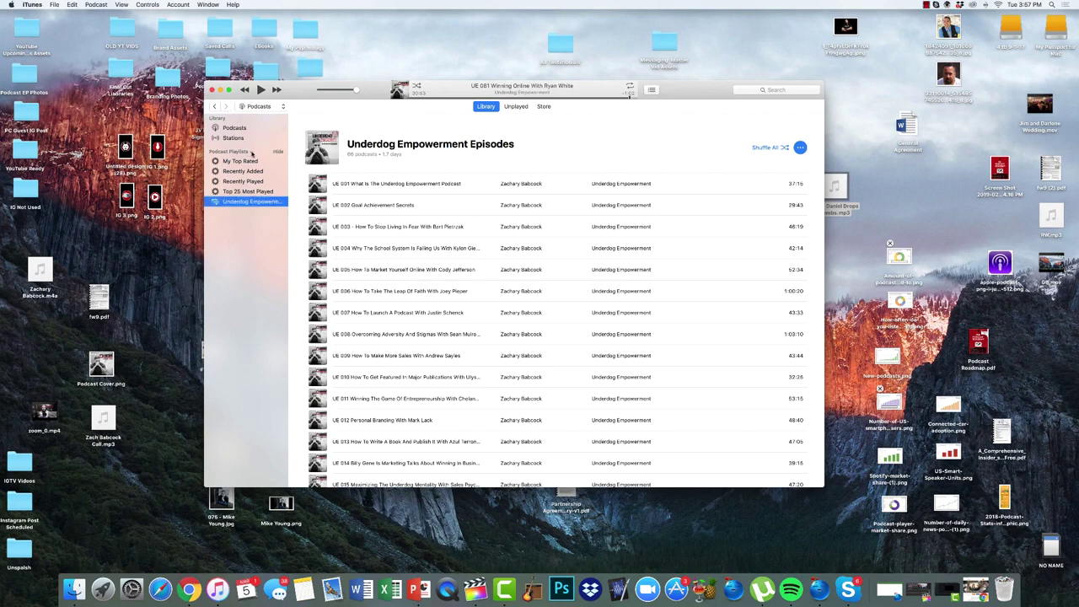
{"action": "right_click", "coordinate": [230, 225]}
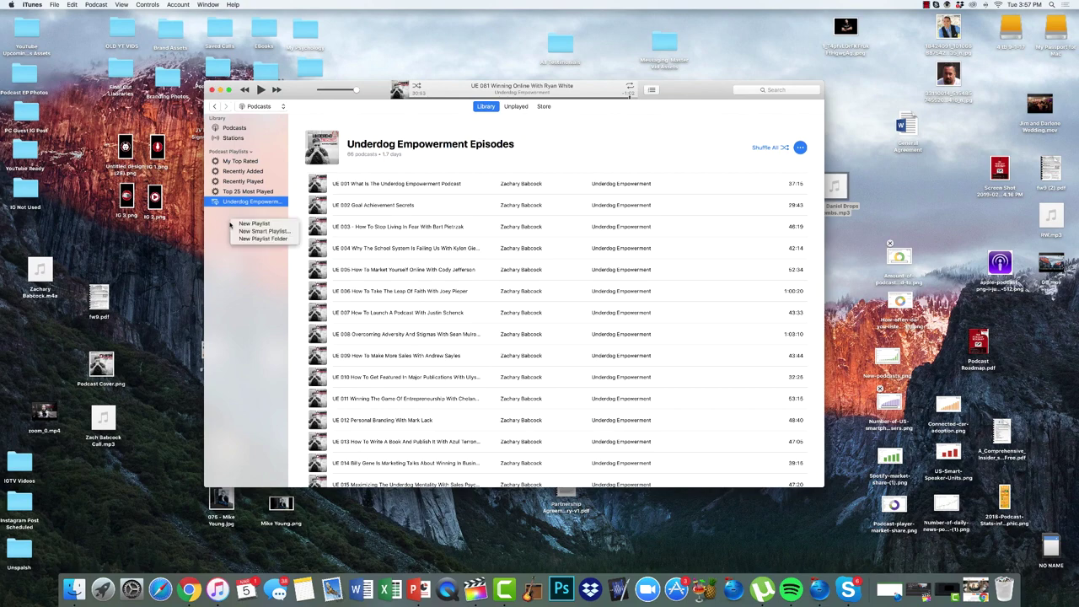
{"action": "left_click", "coordinate": [263, 224]}
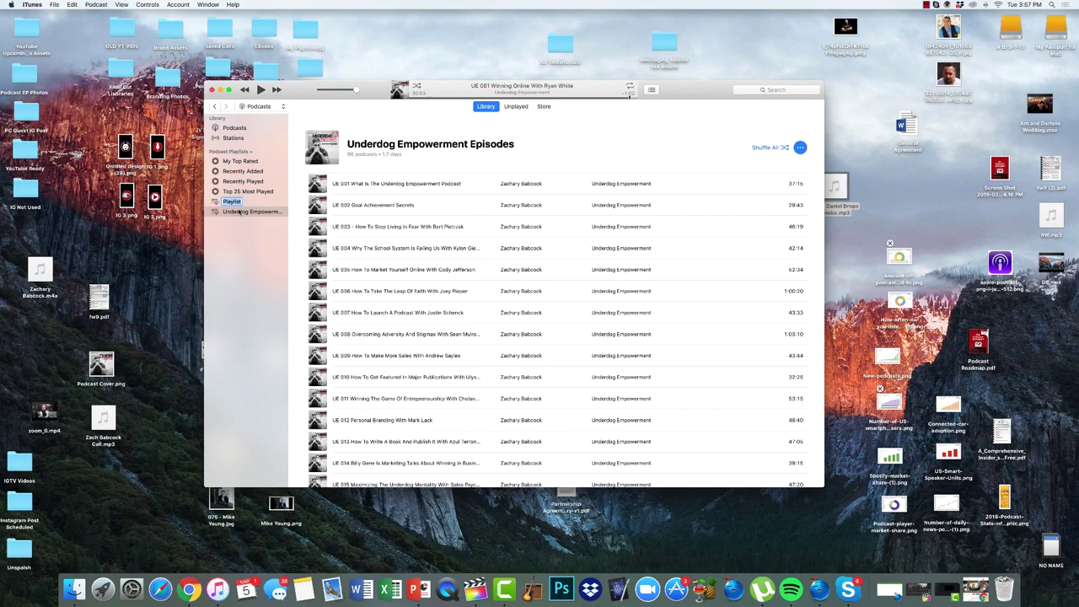
{"action": "left_click", "coordinate": [243, 249]}
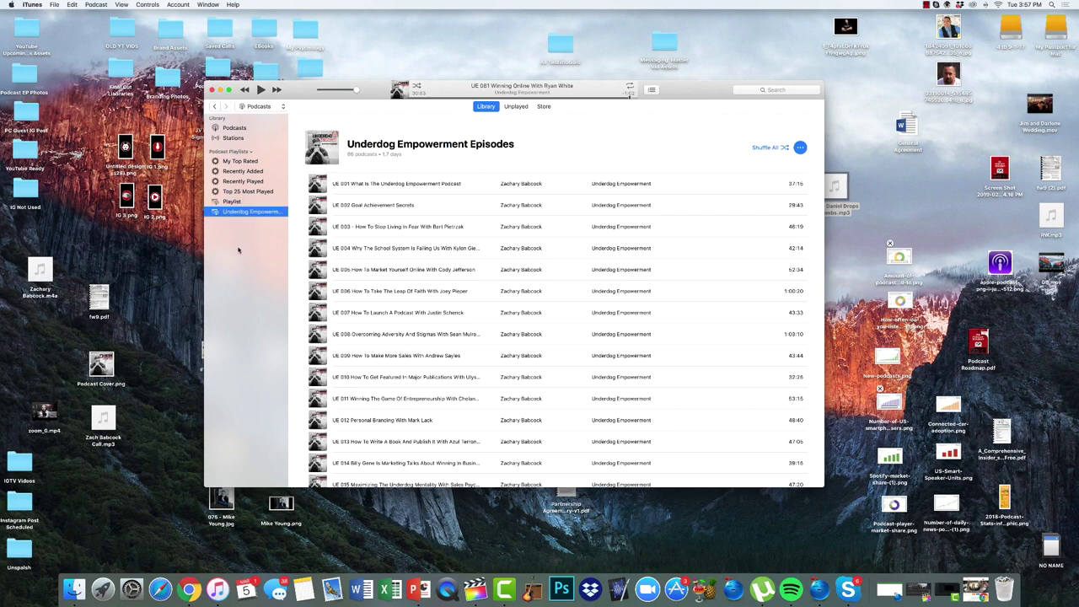
{"action": "right_click", "coordinate": [242, 203]}
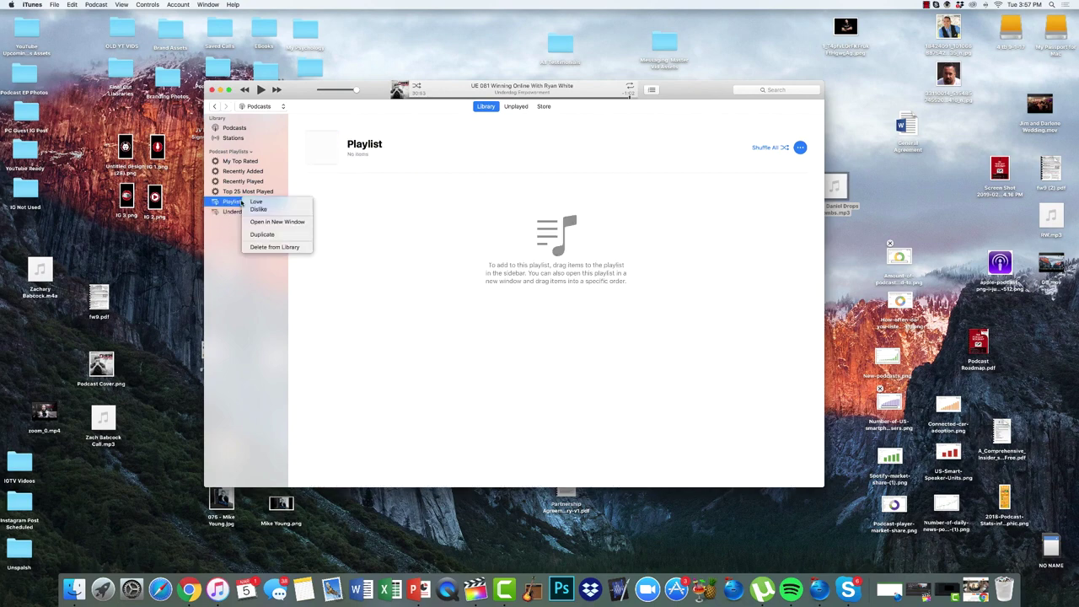
{"action": "left_click", "coordinate": [273, 247]}
Drag the 002 episode MP3 from the desktop into the Underdog Empowerment Episodes playlist.
{"action": "left_click", "coordinate": [253, 204]}
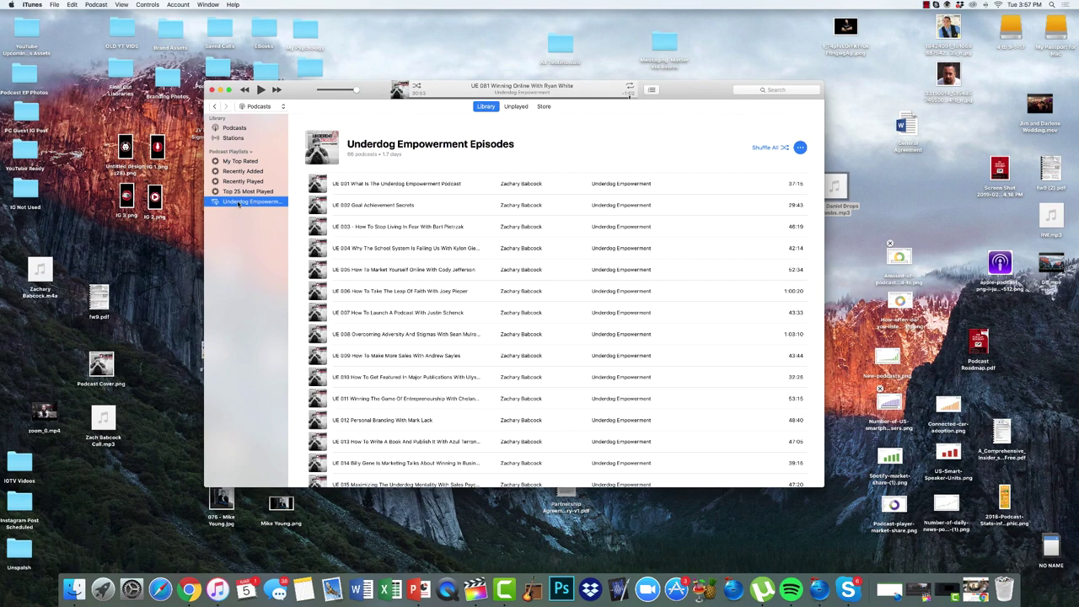
{"action": "scroll", "coordinate": [369, 236], "scroll_direction": "down", "scroll_amount": 20}
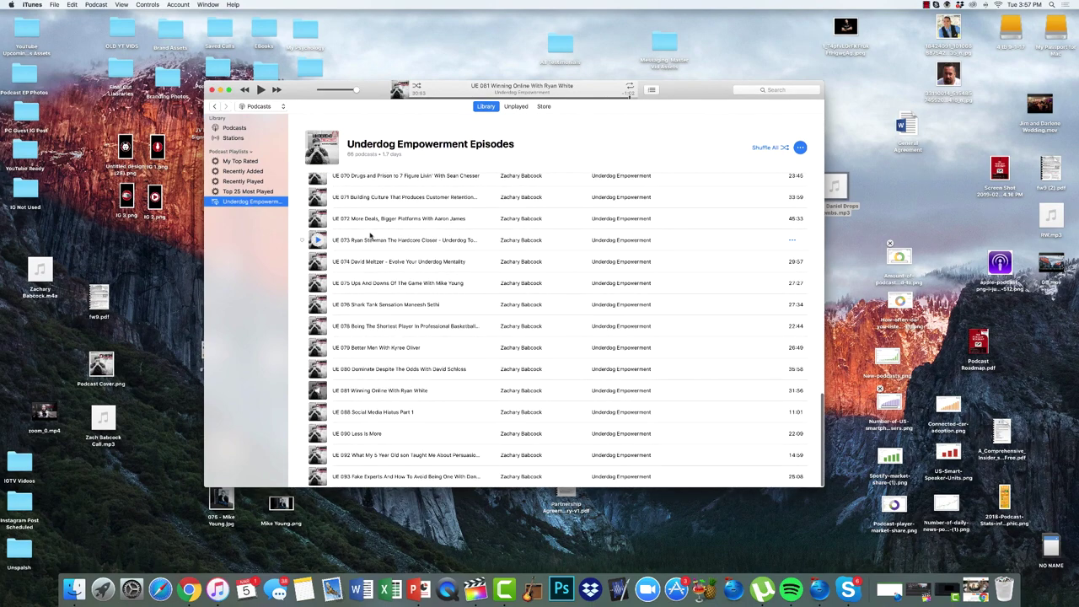
{"action": "left_click_drag", "start_coordinate": [837, 187], "coordinate": [404, 385]}
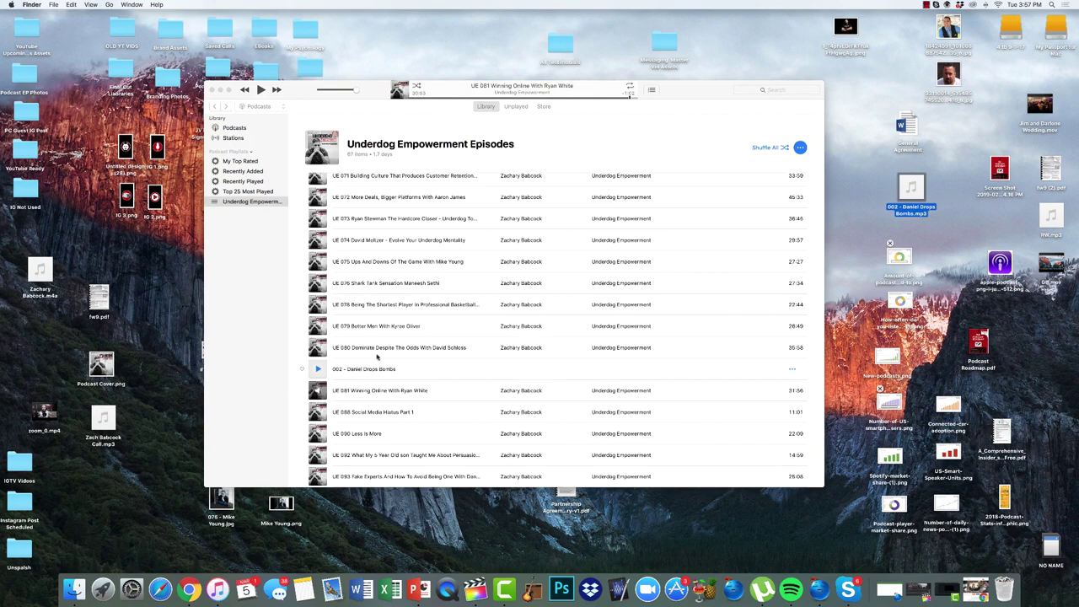
Open Song Info for the 002 episode and set its media kind to Podcast.
{"action": "right_click", "coordinate": [367, 372]}
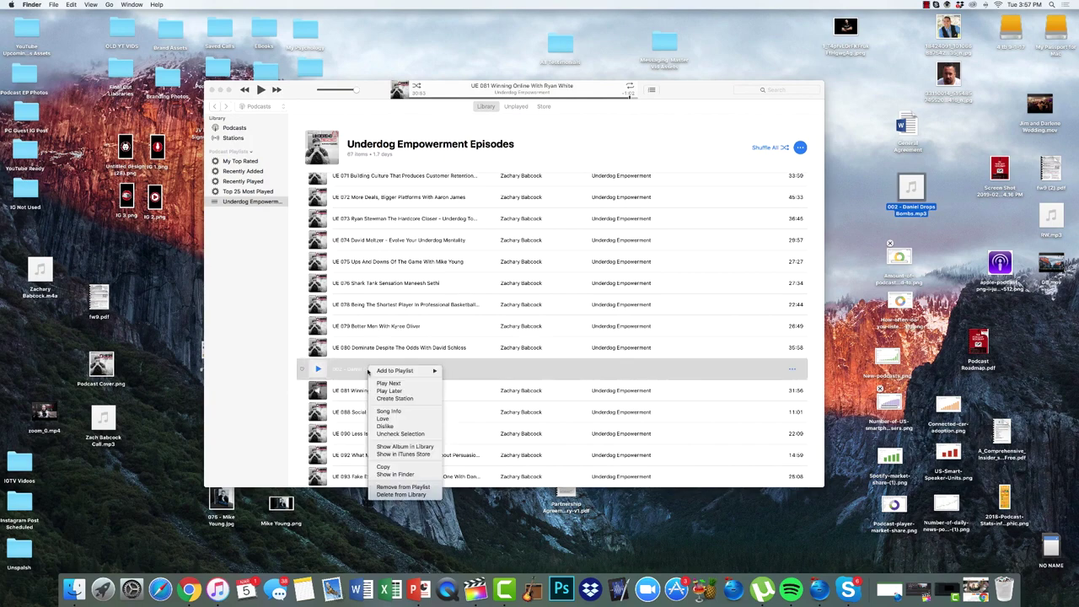
{"action": "left_click", "coordinate": [398, 412]}
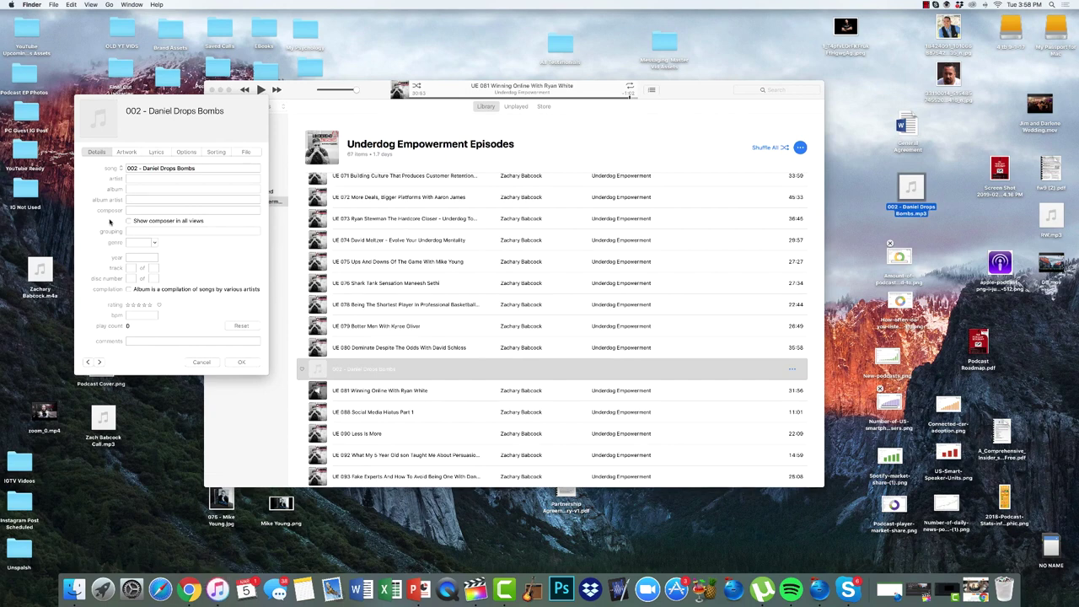
{"action": "left_click", "coordinate": [185, 153]}
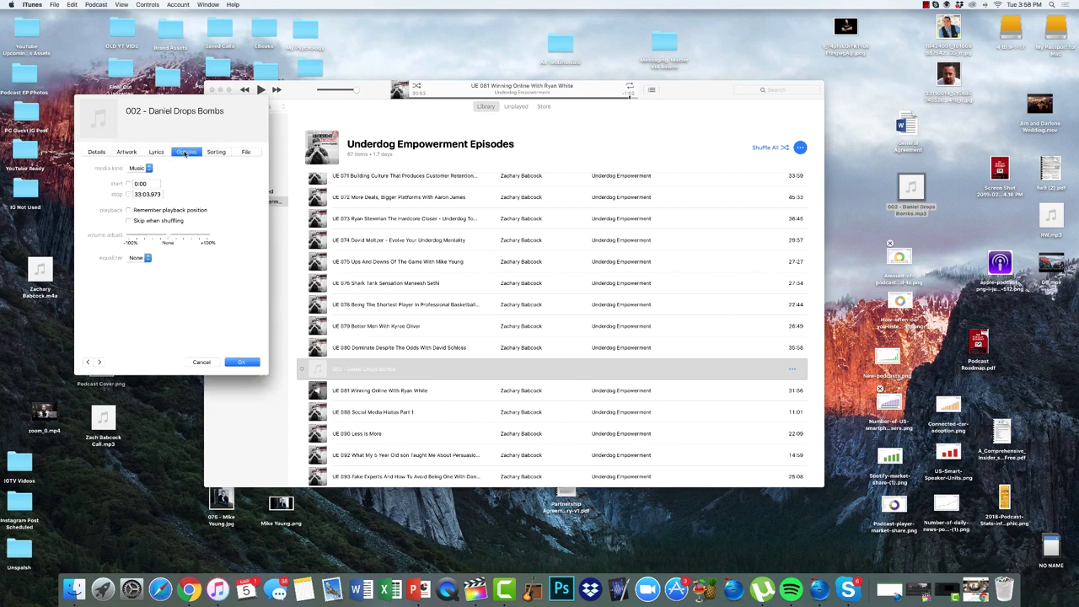
{"action": "left_click", "coordinate": [139, 169]}
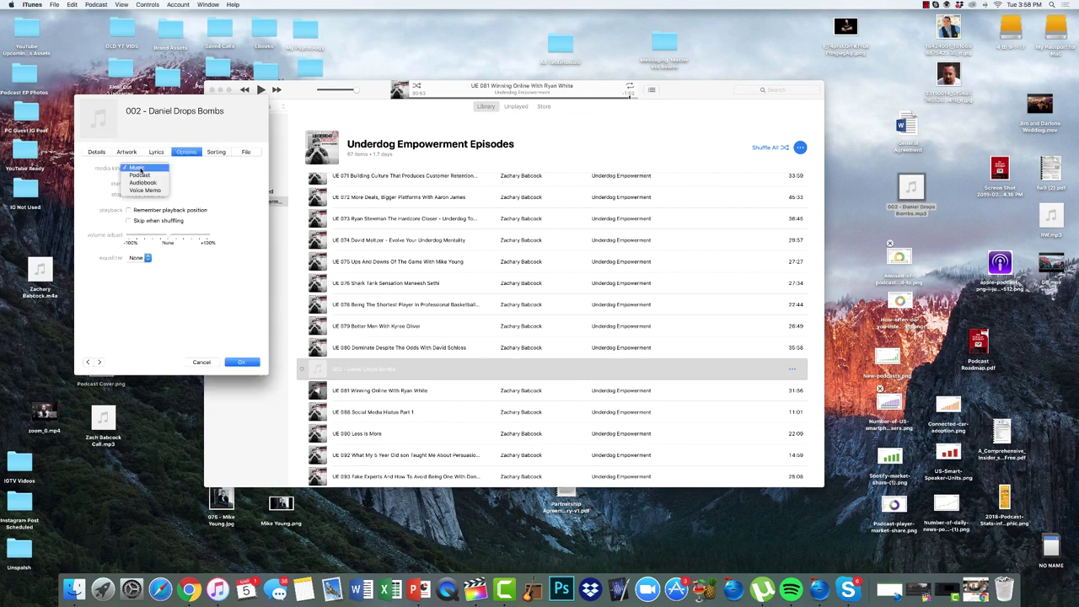
{"action": "left_click", "coordinate": [142, 175]}
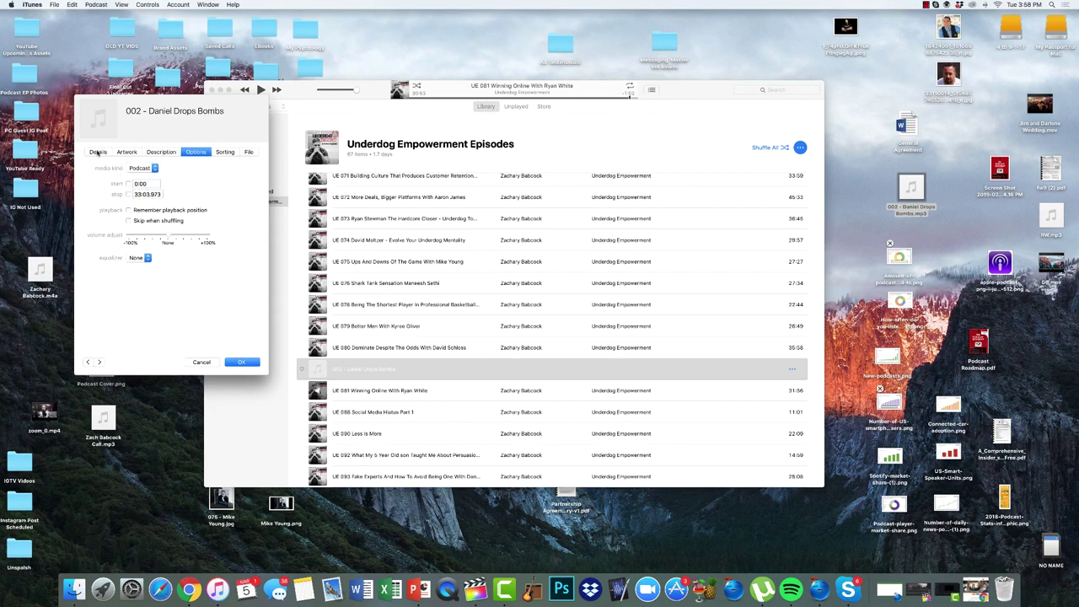
{"action": "left_click", "coordinate": [97, 152]}
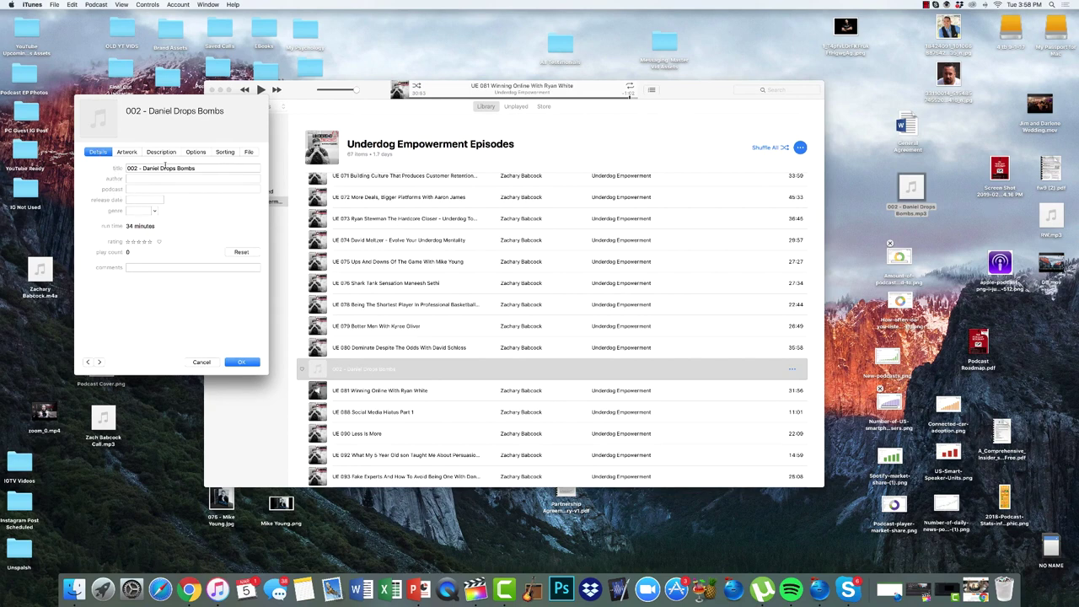
Enter the host as author, Underdog Empowerment as podcast, and the episode's release date.
{"action": "double_click", "coordinate": [133, 168]}
{"action": "left_click", "coordinate": [134, 177]}
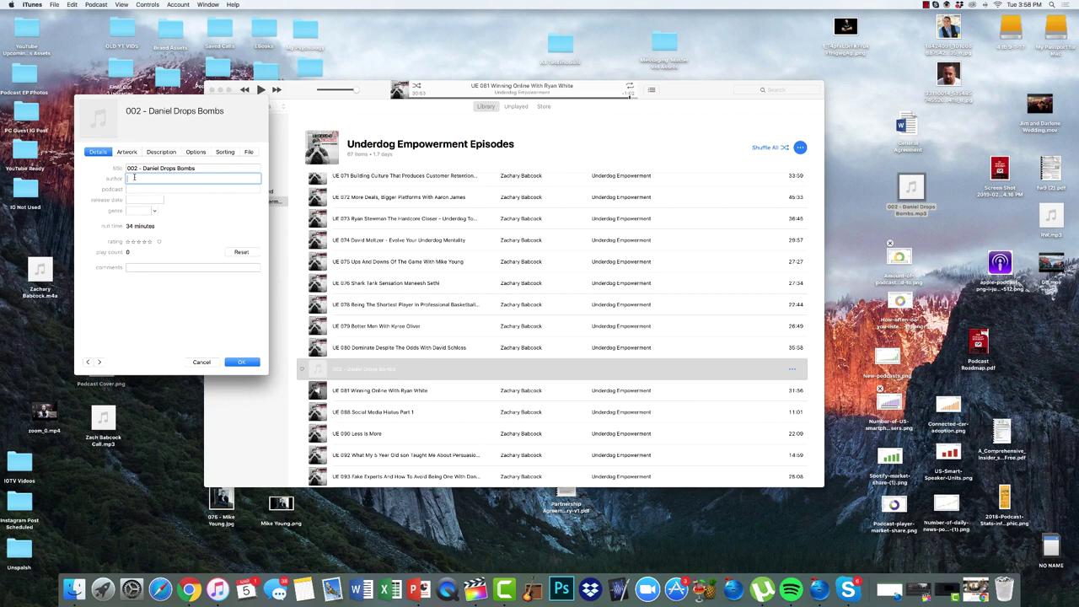
{"action": "type", "text": "Zachary Babcock"}
{"action": "left_click", "coordinate": [152, 188]}
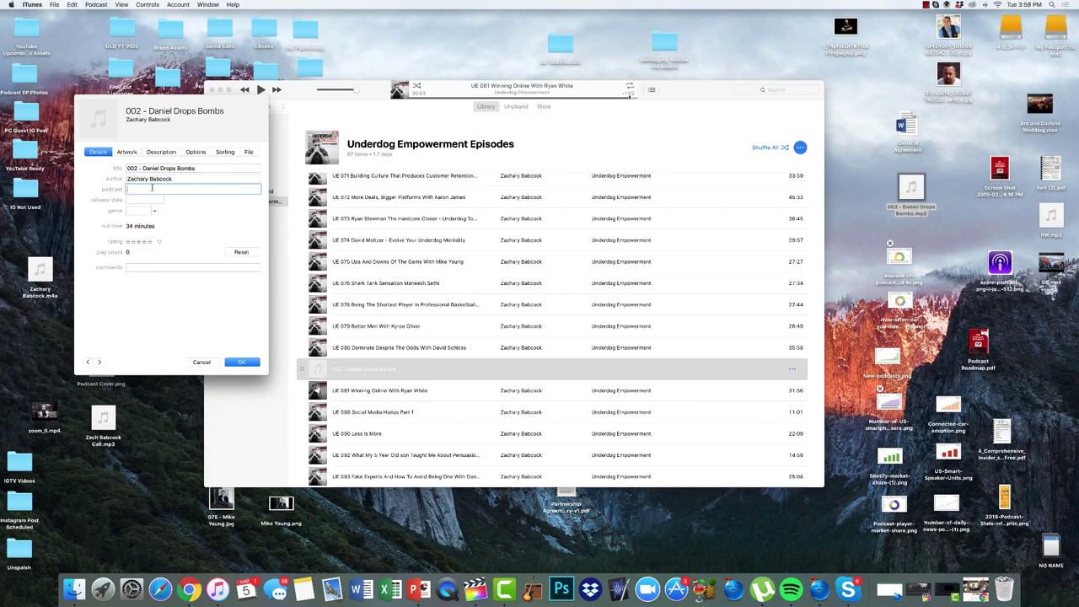
{"action": "type", "text": "Underdog Empowerment"}
{"action": "left_click", "coordinate": [210, 189]}
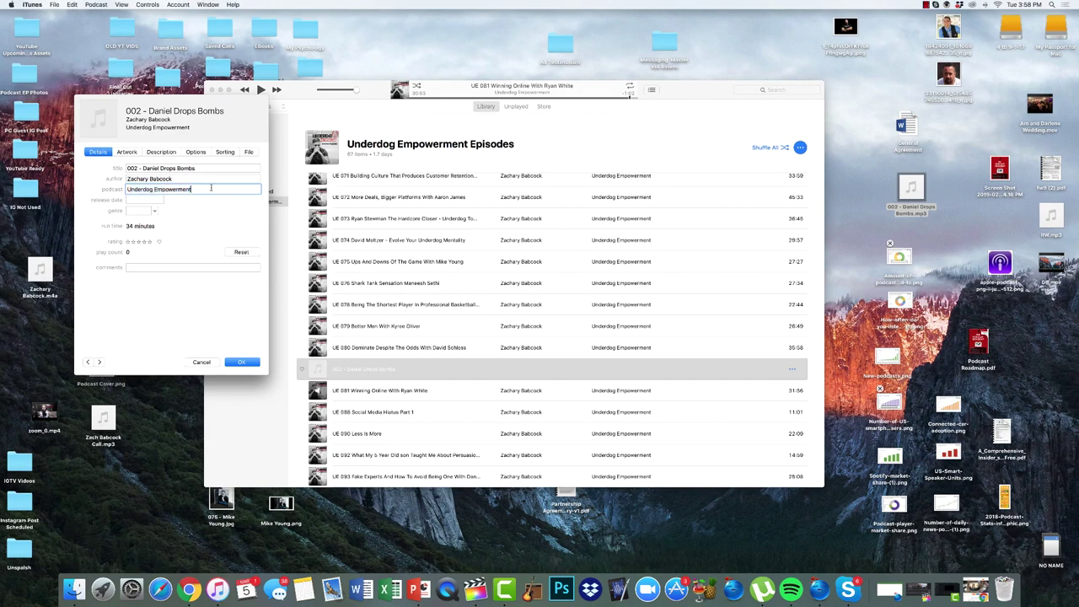
{"action": "left_click", "coordinate": [144, 199]}
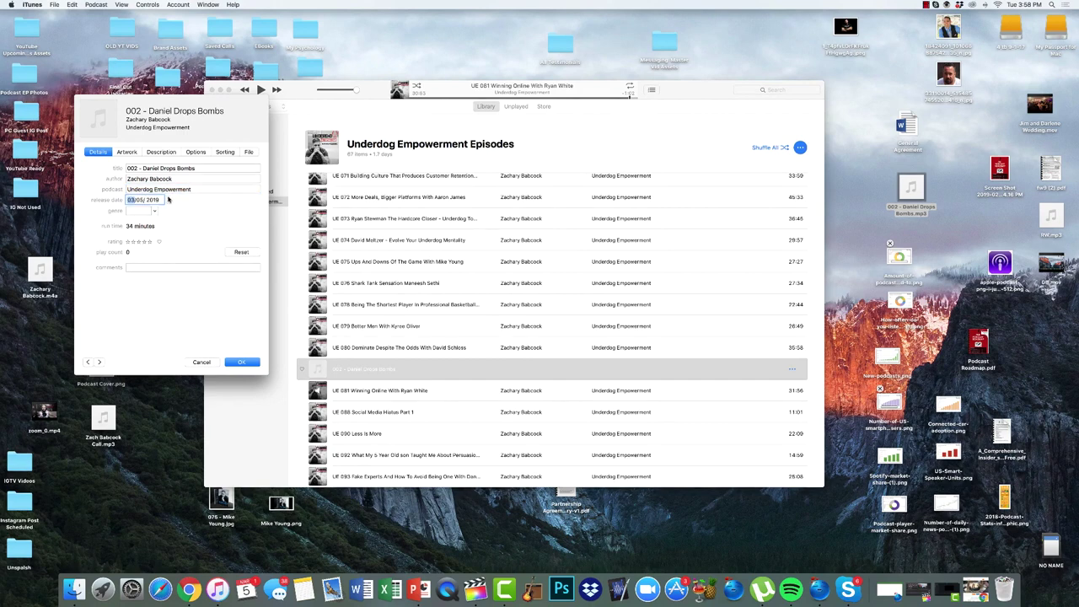
{"action": "type", "text": "8"}
{"action": "left_click", "coordinate": [169, 202]}
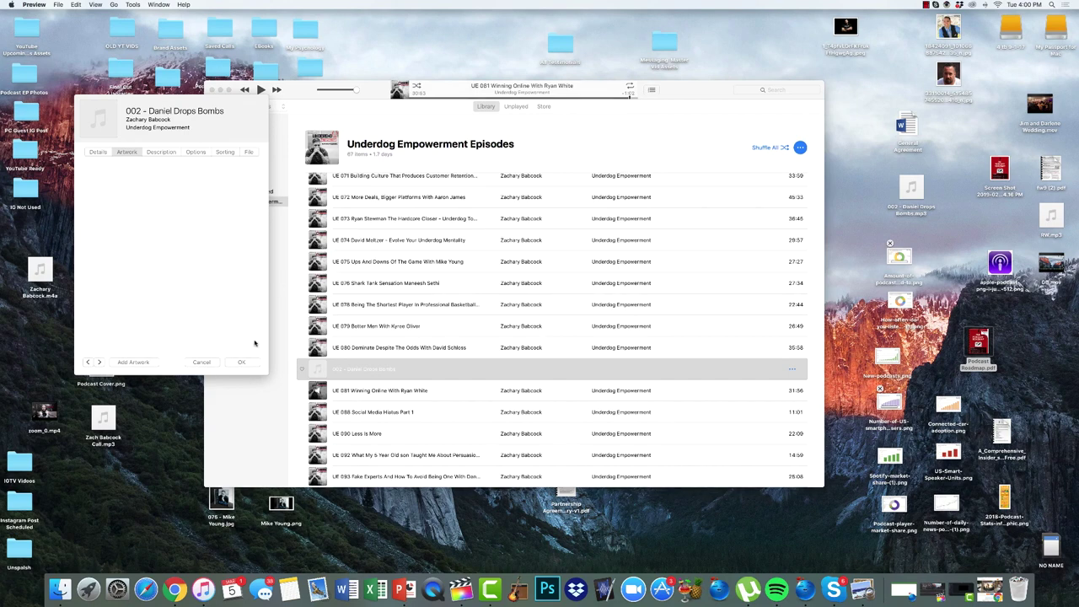
Use Add Artwork to pick the Underdog Empowerment cover image file for the 002 episode.
{"action": "left_click", "coordinate": [135, 363]}
{"action": "left_click", "coordinate": [135, 362]}
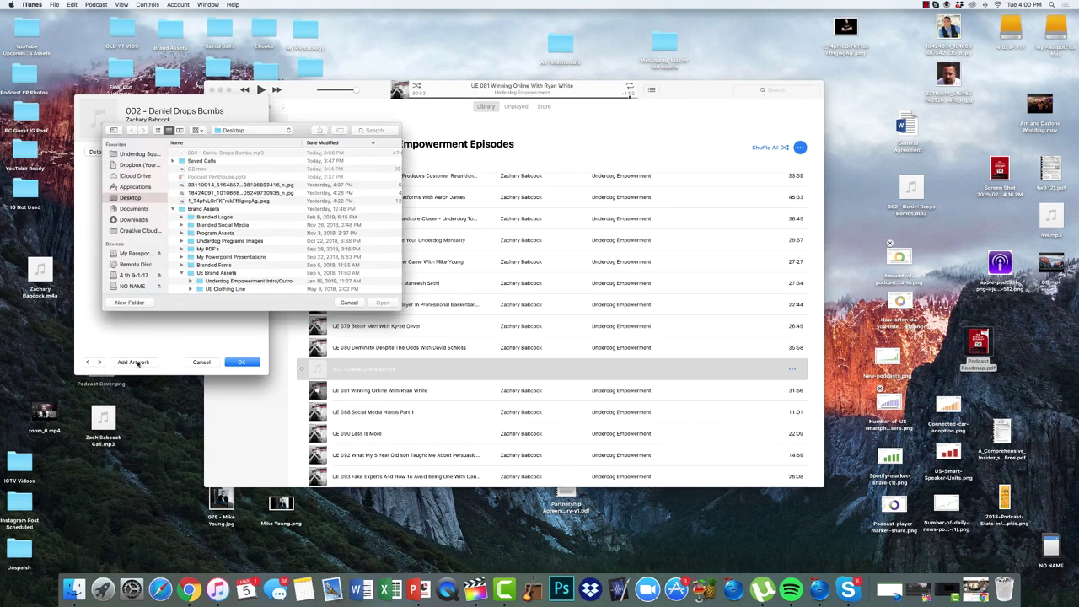
{"action": "scroll", "coordinate": [253, 228], "scroll_direction": "down", "scroll_amount": 3}
{"action": "double_click", "coordinate": [253, 265]}
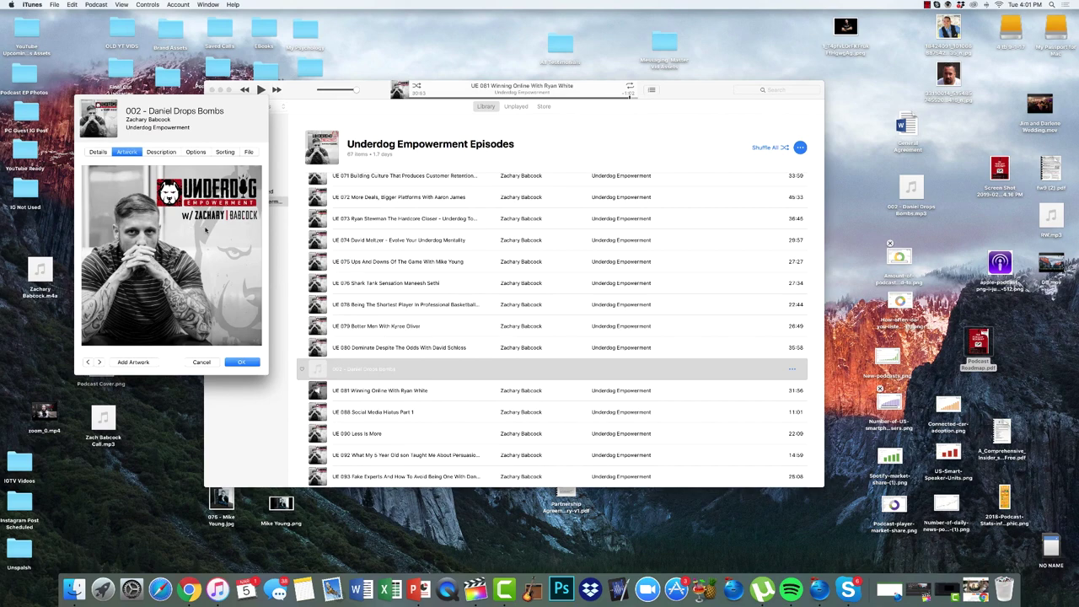
Paste the '7 figure marketing genius' guest description into the Description tab and click OK.
{"action": "left_click", "coordinate": [163, 154]}
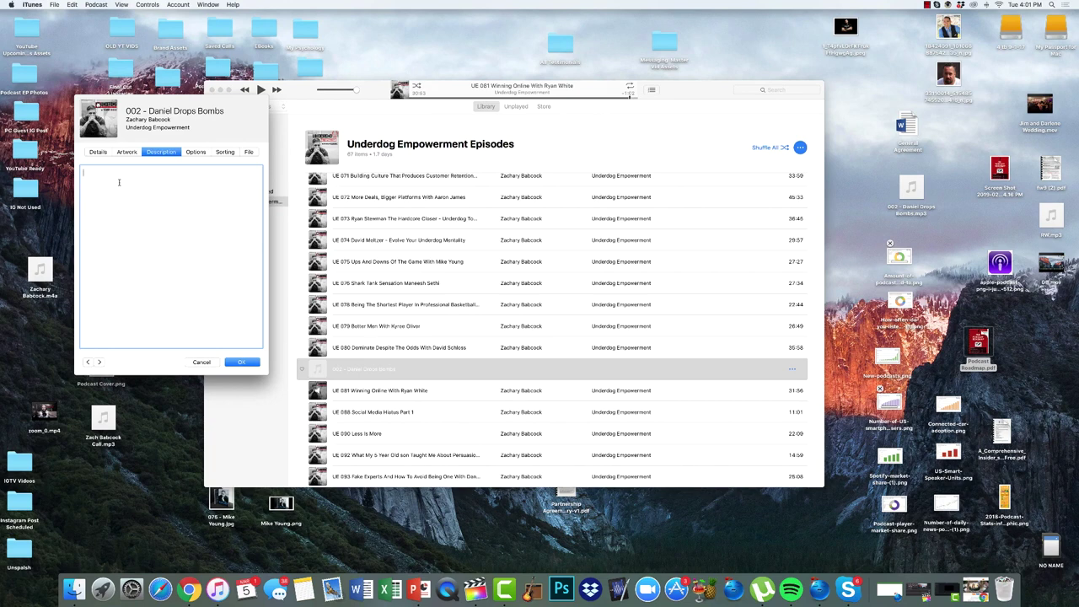
{"action": "type", "text": "Daniel Doan is a 7 figure marketing genius who built a fortune 500 company."}
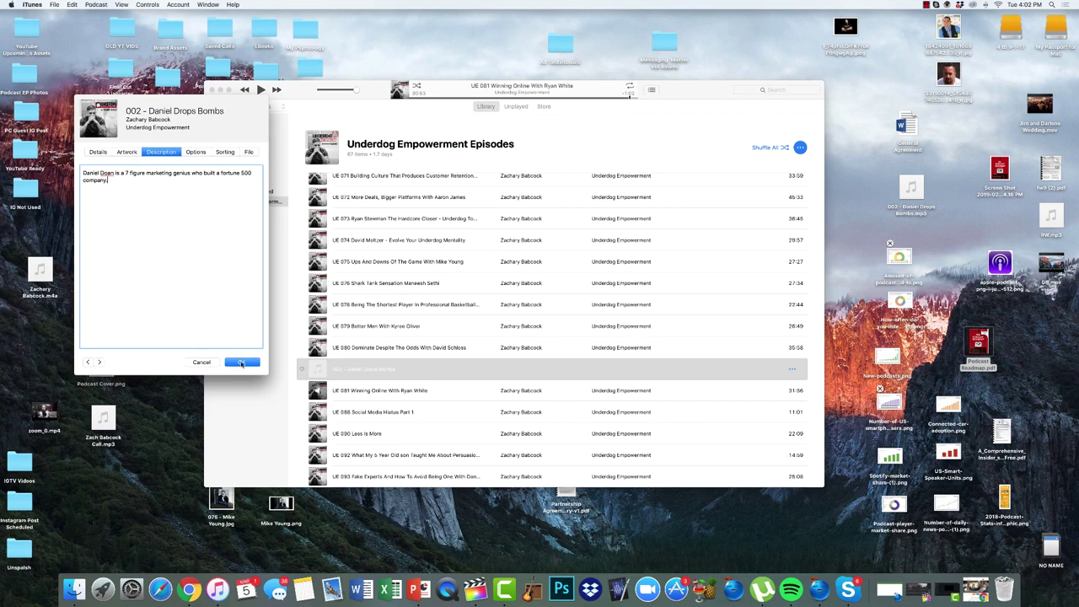
{"action": "left_click", "coordinate": [241, 362]}
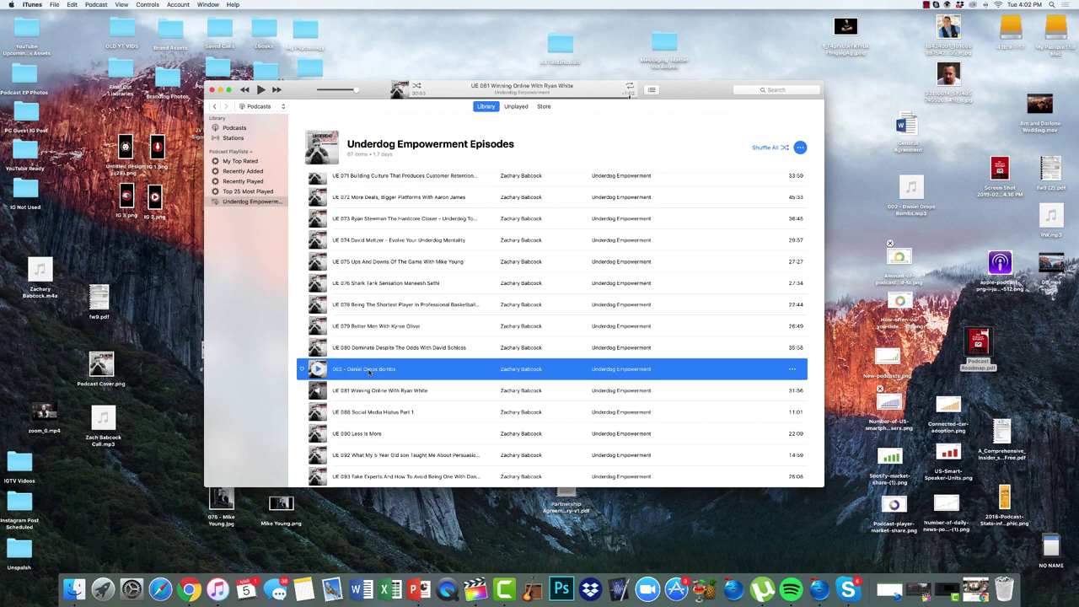
Drag the tagged 002 episode onto the desktop, replacing the old copy, and close iTunes.
{"action": "left_click_drag", "start_coordinate": [369, 372], "coordinate": [154, 318]}
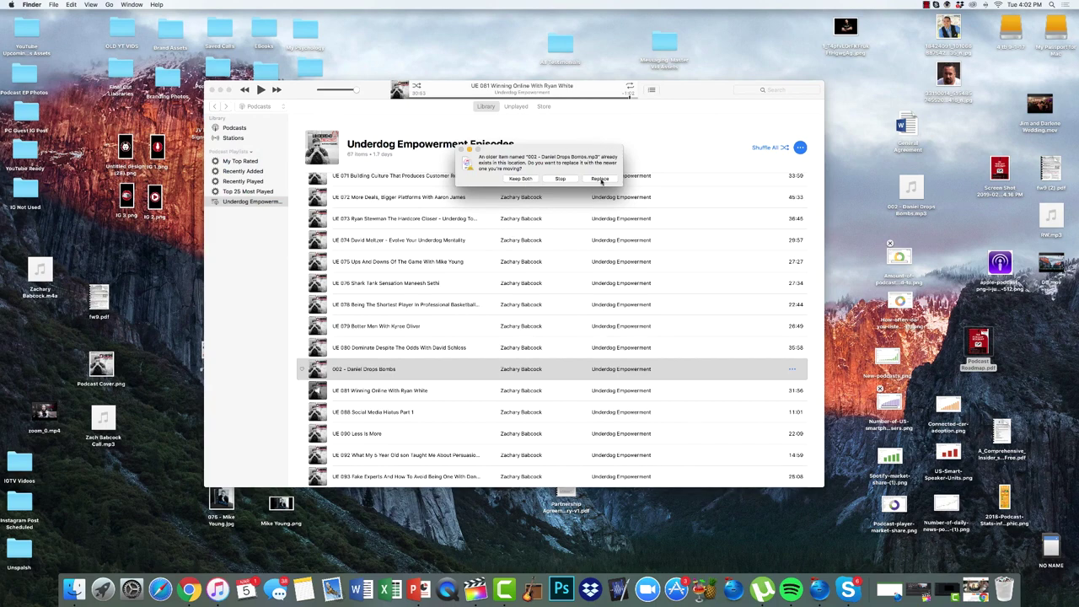
{"action": "left_click", "coordinate": [600, 179]}
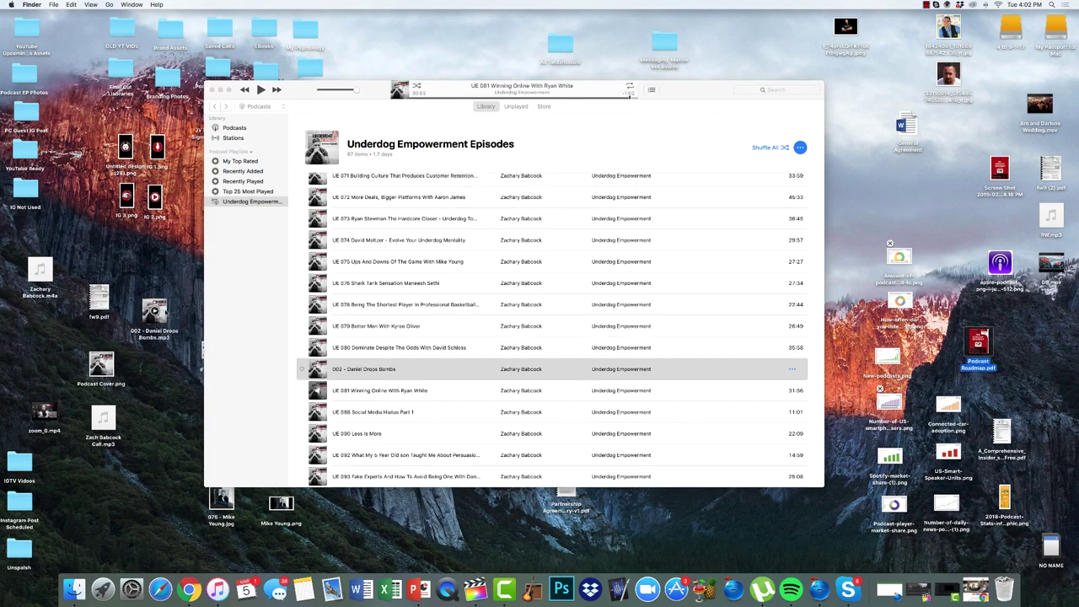
{"action": "left_click", "coordinate": [212, 89]}
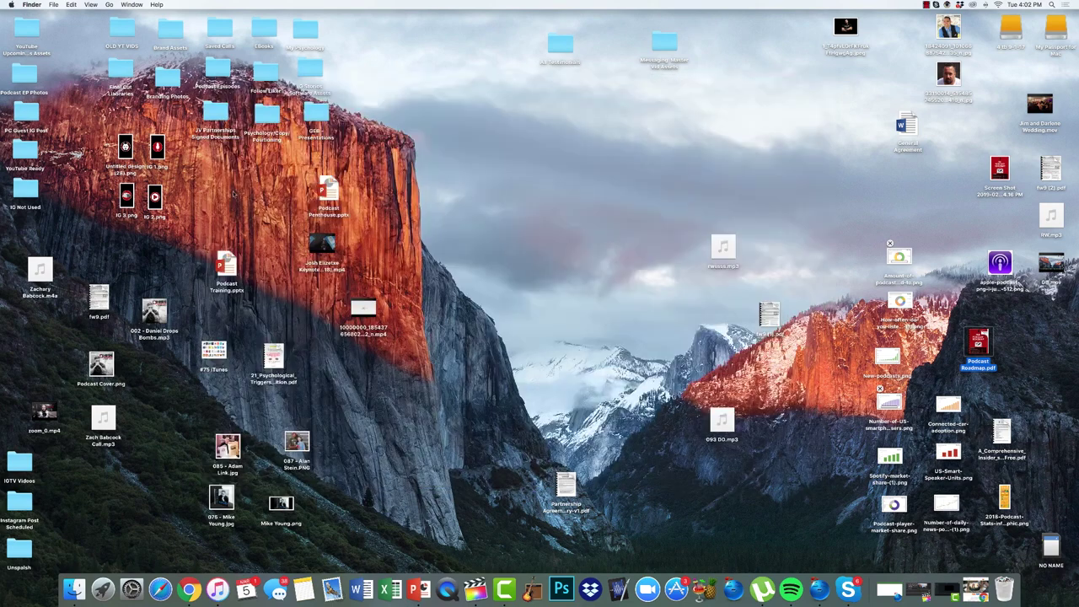
{"action": "left_click_drag", "start_coordinate": [154, 312], "coordinate": [152, 271]}
{"action": "left_click_drag", "start_coordinate": [81, 237], "coordinate": [74, 218]}
{"action": "left_click_drag", "start_coordinate": [154, 275], "coordinate": [154, 275]}
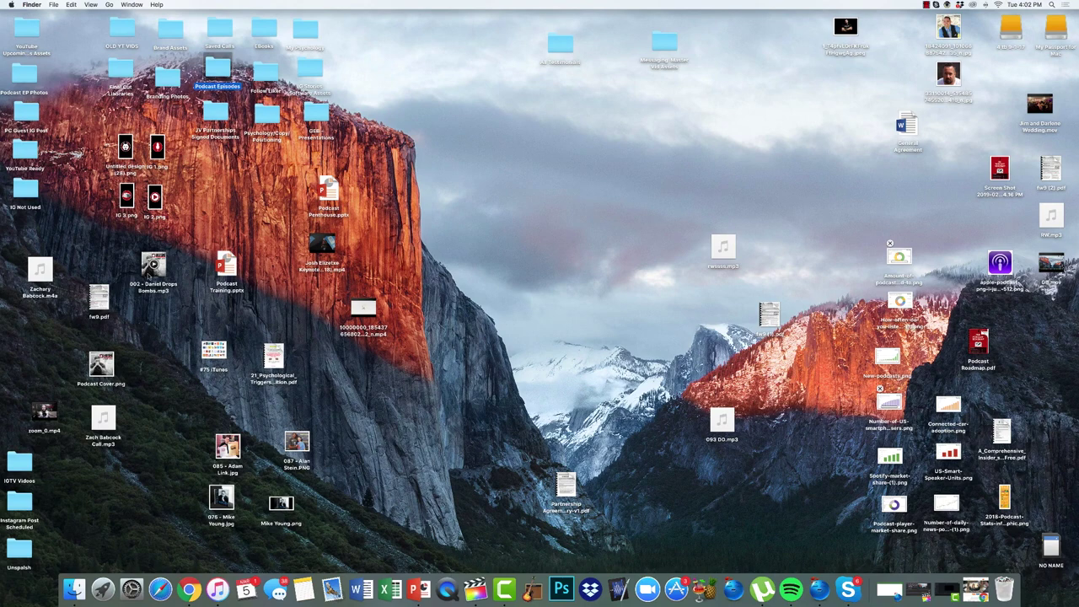